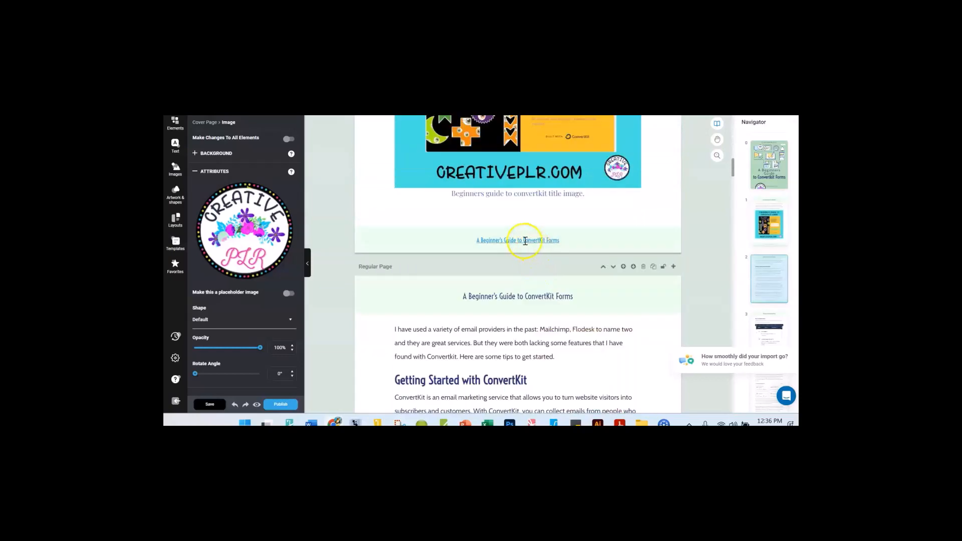
Review the imported ebook pages from the title image page through to the heading "Other Ideas for Using Forms"
scroll(522, 255, down, 2)
scroll(462, 256, down, 4)
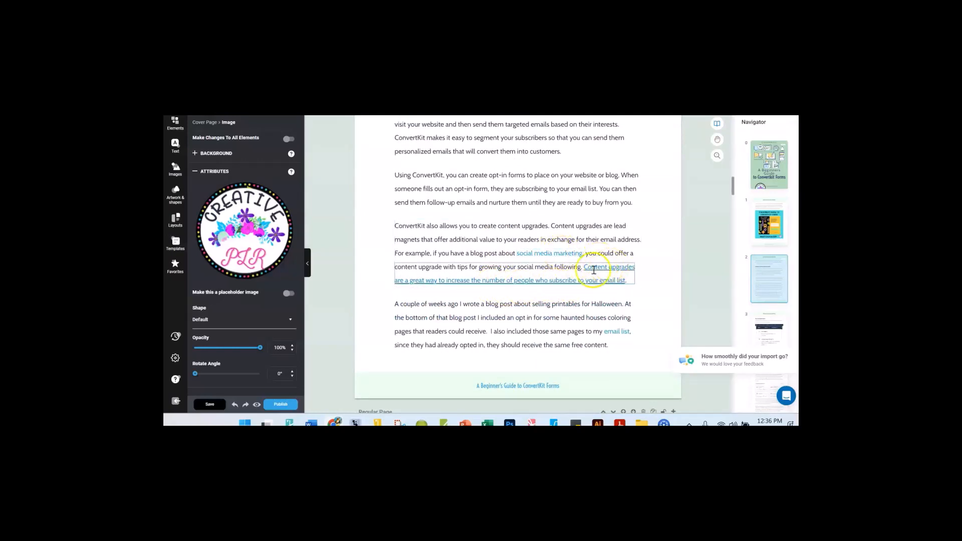
scroll(534, 254, down, 5)
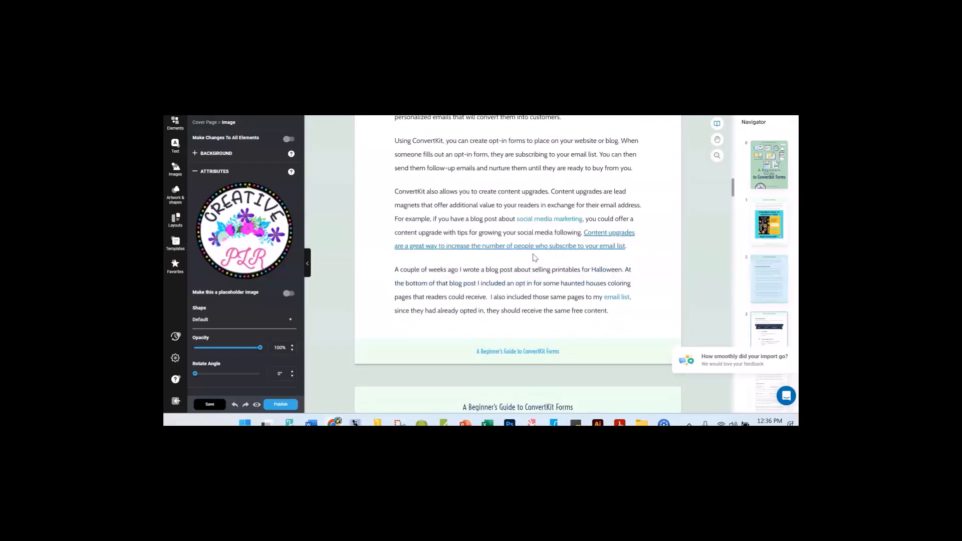
scroll(498, 287, down, 8)
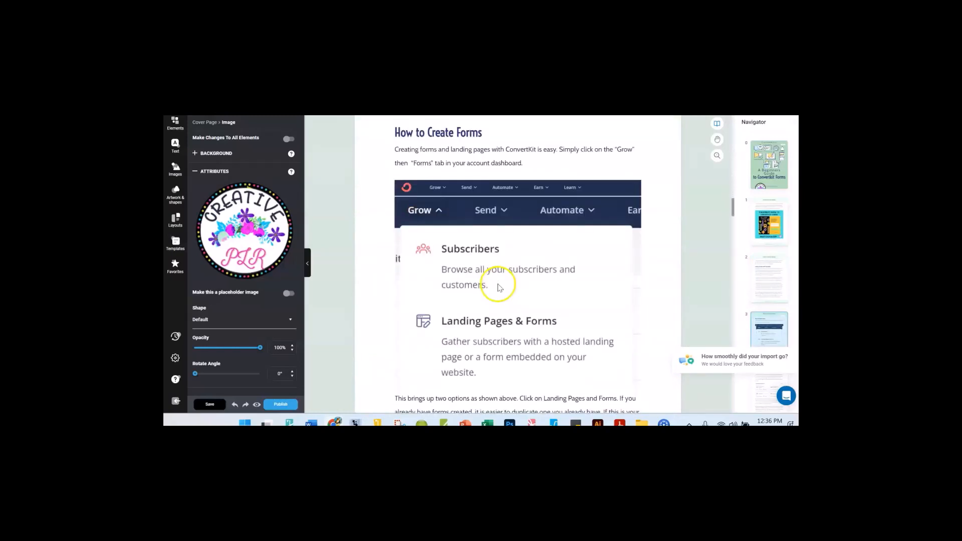
scroll(486, 281, down, 7)
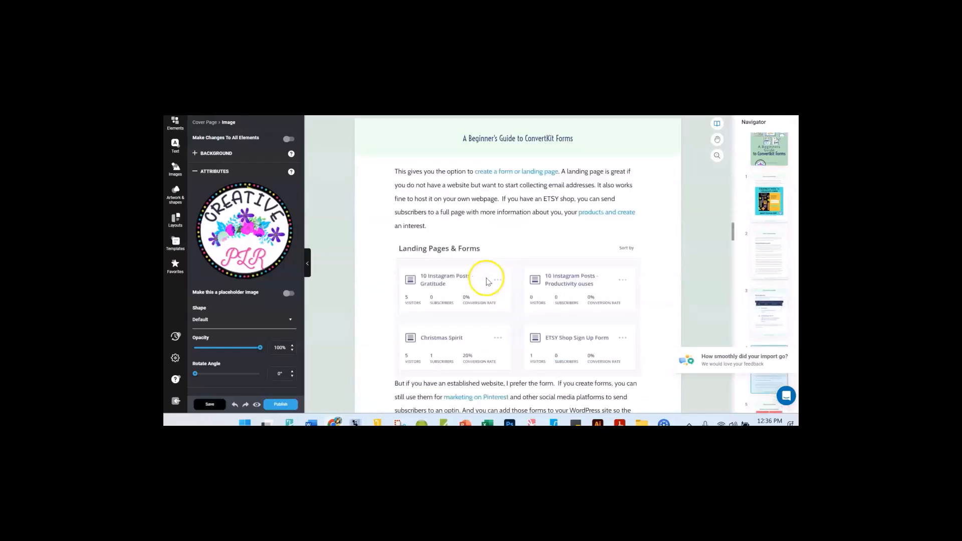
scroll(481, 281, down, 8)
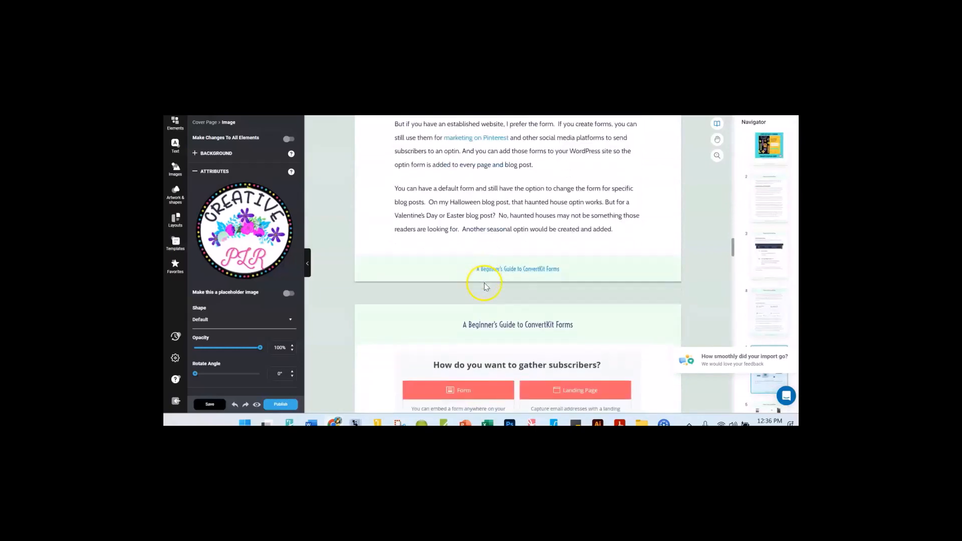
scroll(486, 291, down, 8)
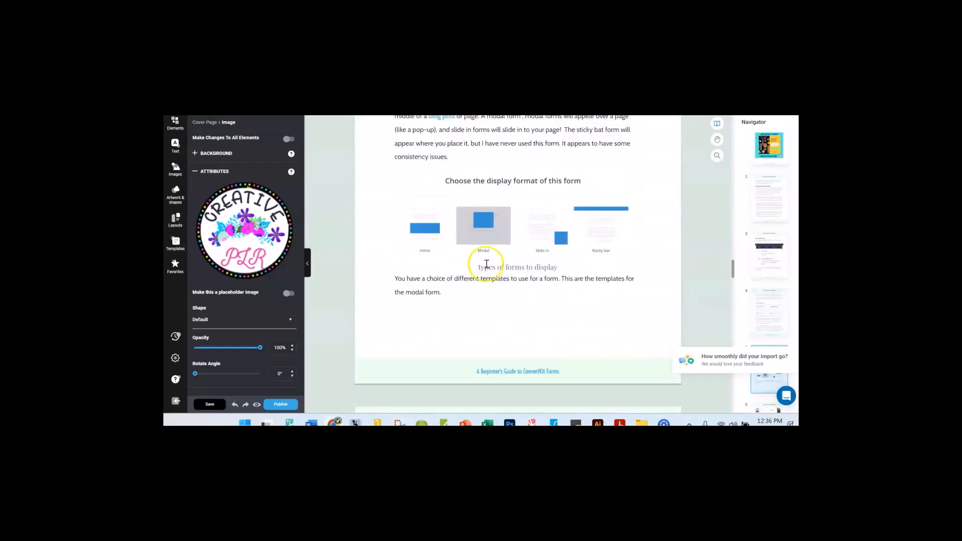
scroll(490, 295, down, 8)
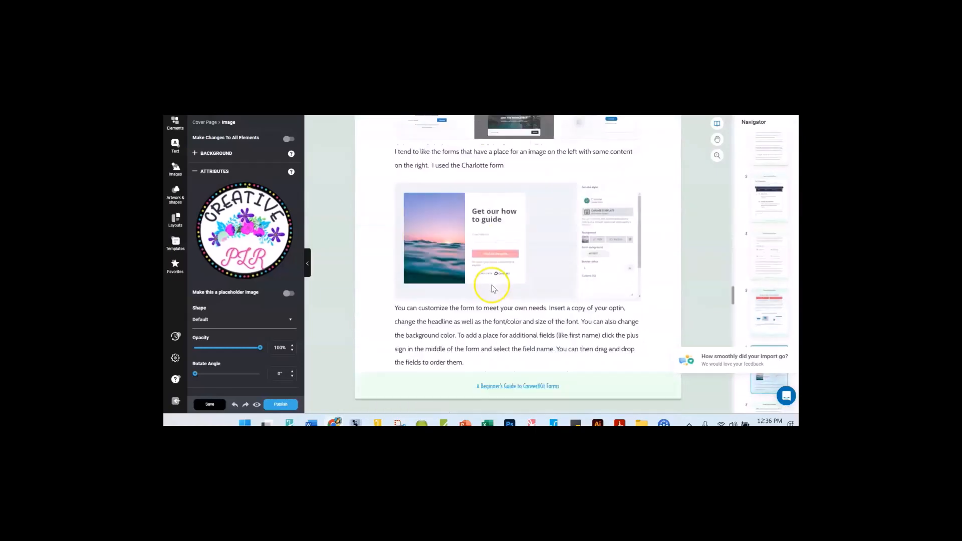
scroll(494, 297, down, 2)
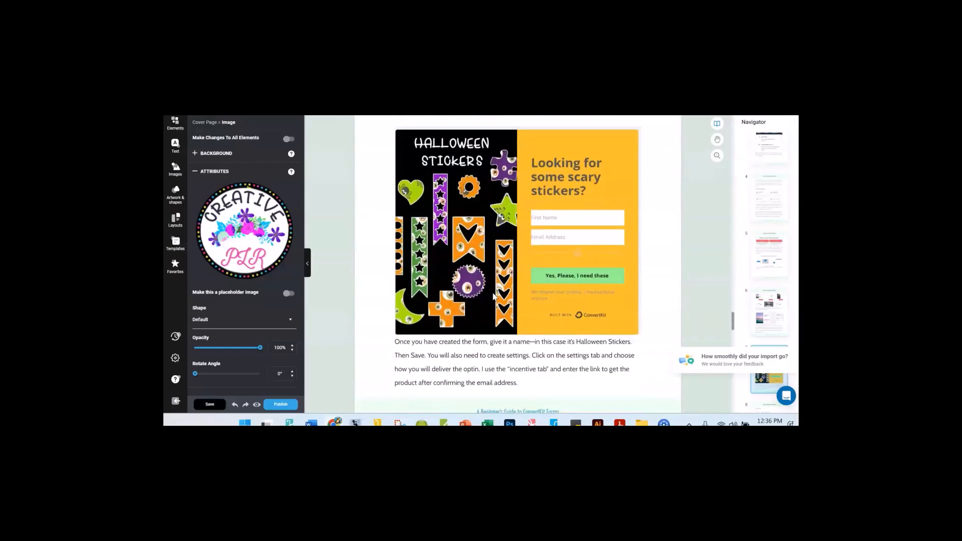
scroll(493, 296, down, 10)
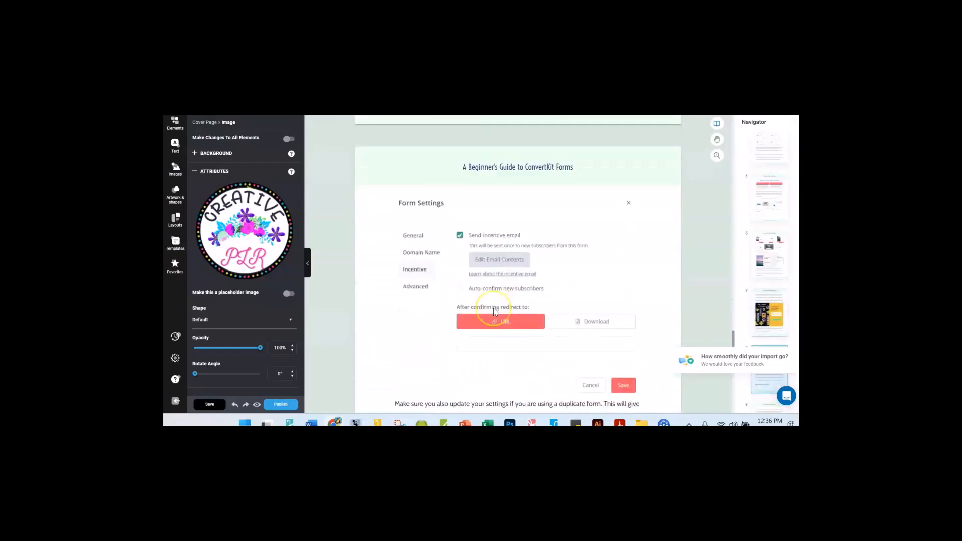
scroll(493, 311, down, 5)
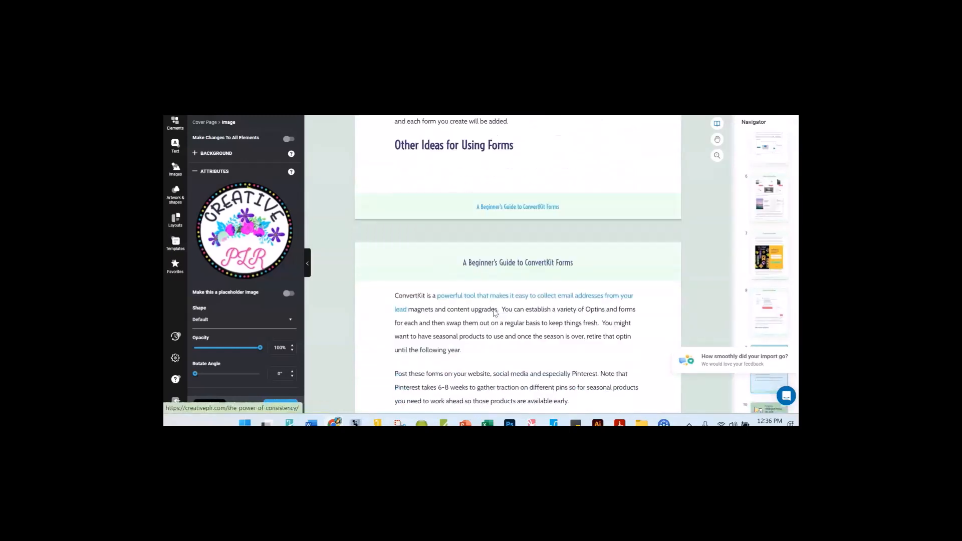
Move the "Other Ideas for Using Forms" heading to the following page, directly above its first paragraph
scroll(481, 301, up, 3)
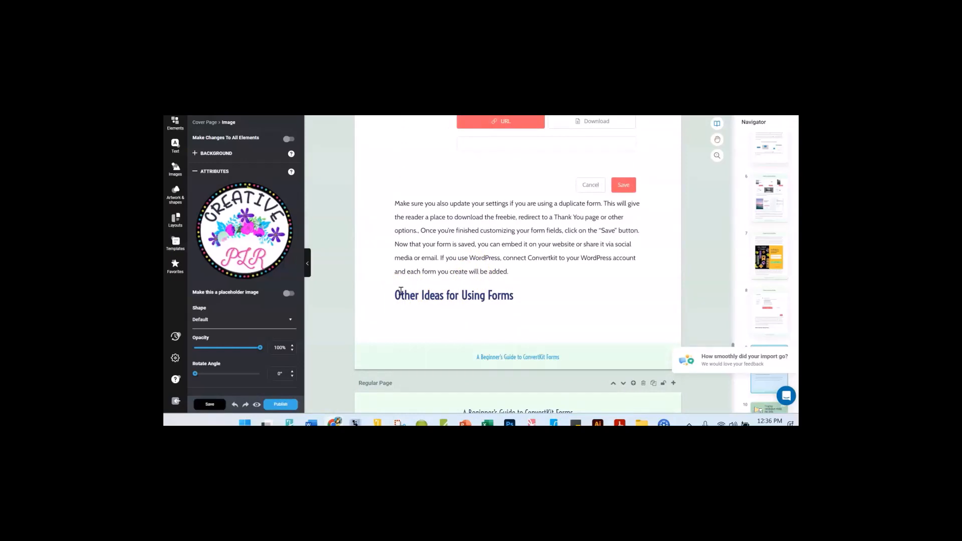
scroll(400, 293, down, 1)
click(403, 247)
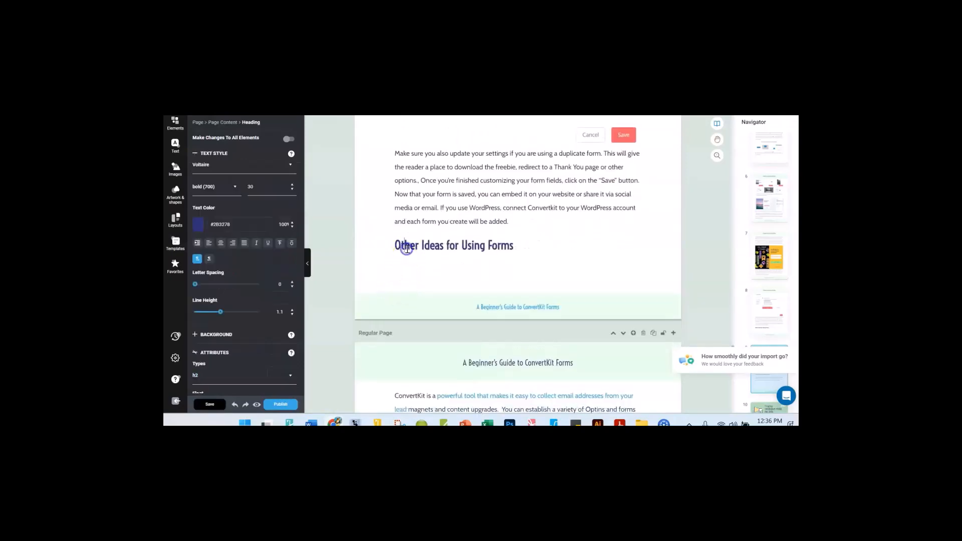
drag(400, 231, 395, 299)
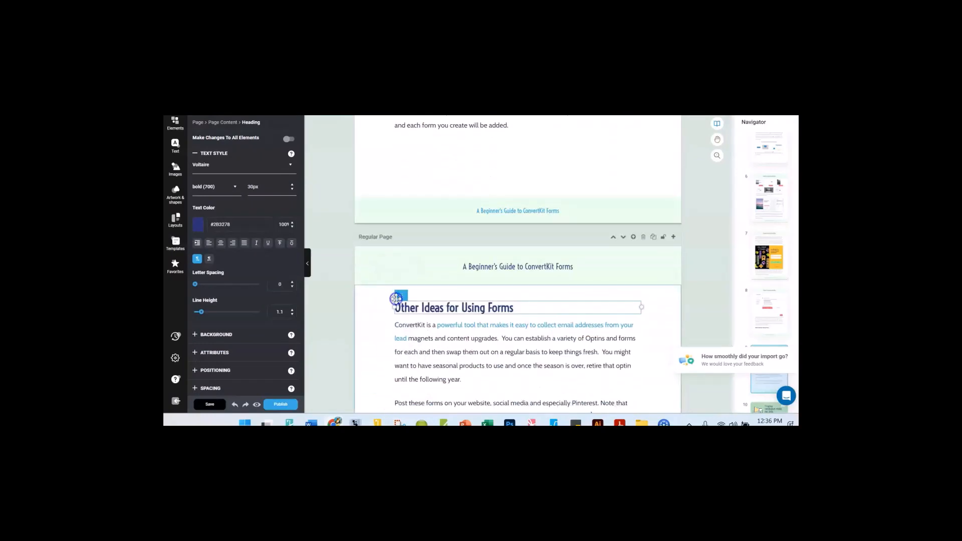
scroll(473, 307, down, 2)
scroll(476, 296, up, 4)
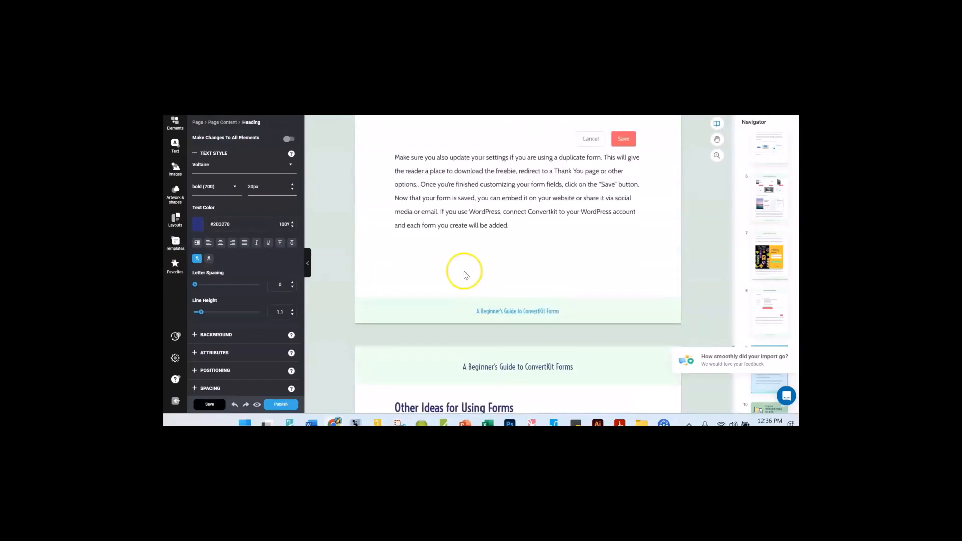
Examine the closing text of the last regular page and the placeholder content on the back page
scroll(527, 252, down, 10)
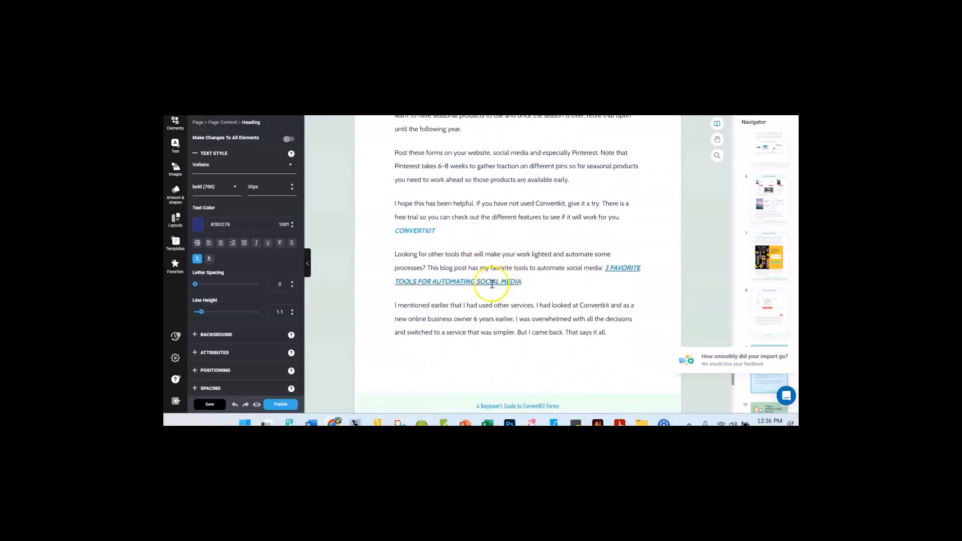
scroll(491, 295, down, 4)
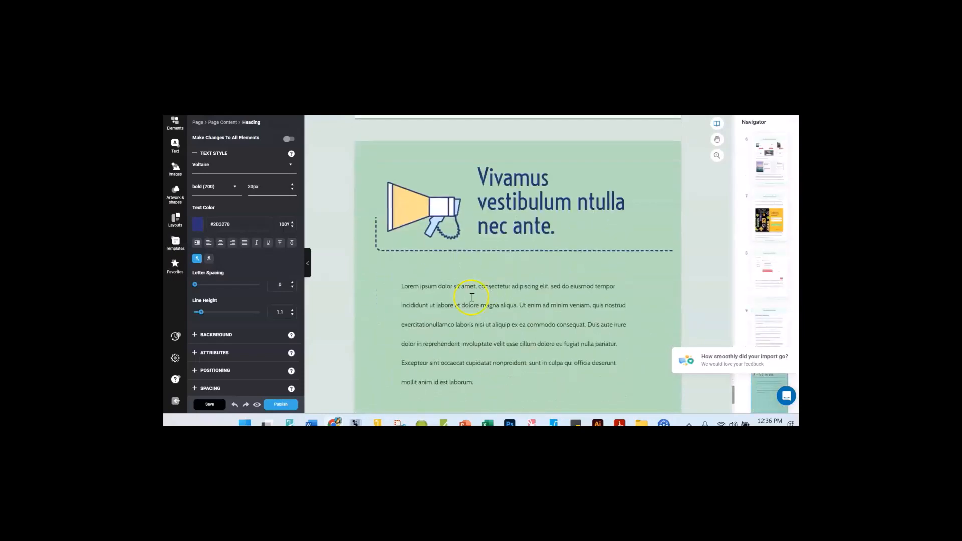
scroll(473, 291, up, 2)
scroll(475, 277, down, 2)
scroll(431, 284, up, 1)
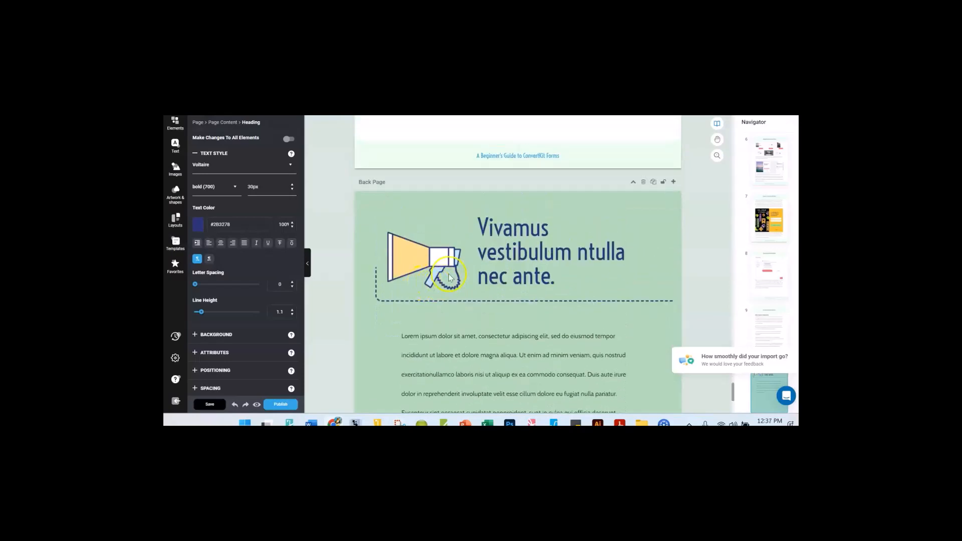
scroll(501, 273, down, 2)
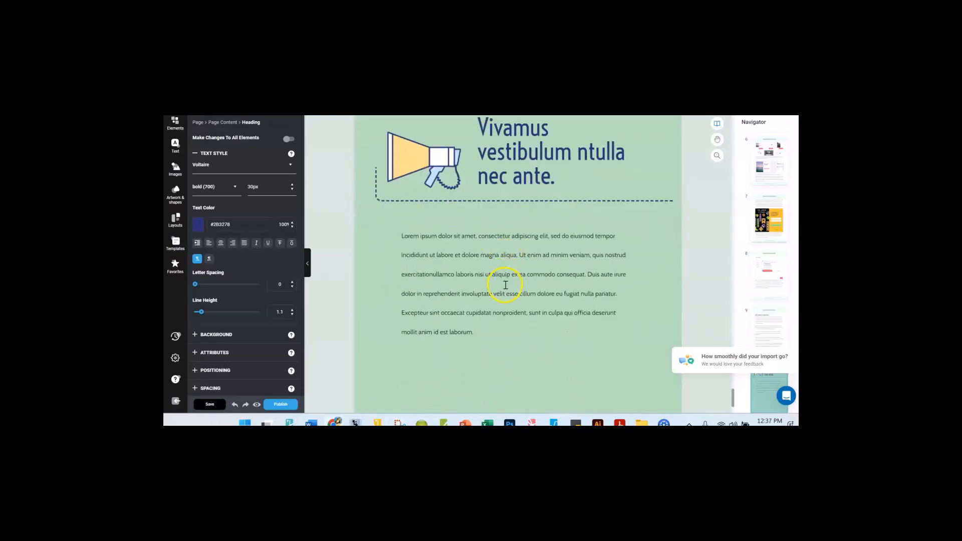
scroll(503, 286, down, 2)
scroll(500, 285, up, 4)
scroll(601, 258, up, 2)
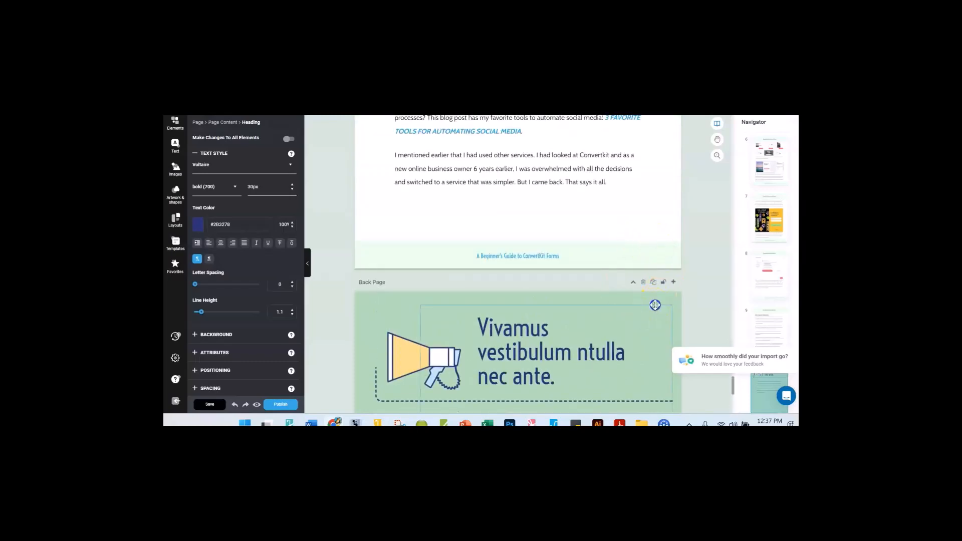
click(654, 304)
click(673, 282)
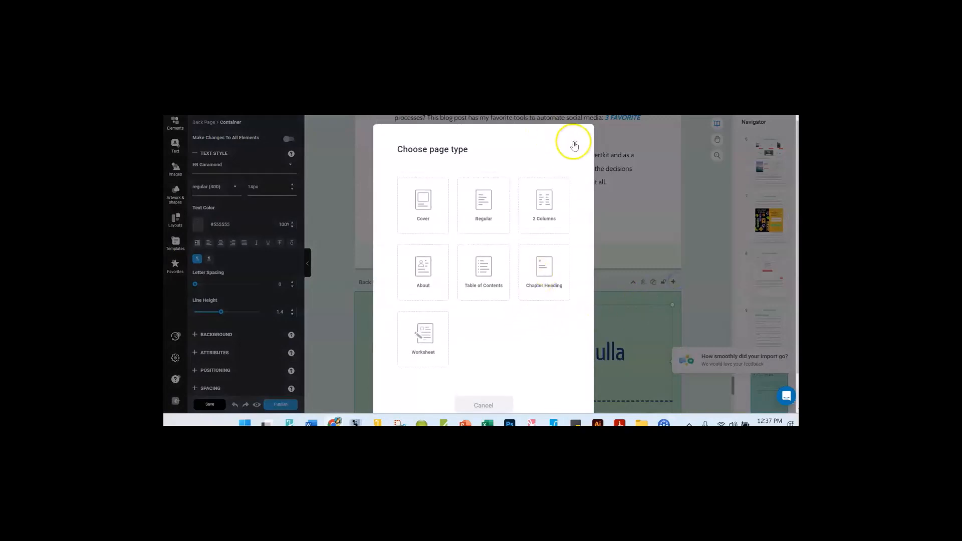
click(574, 145)
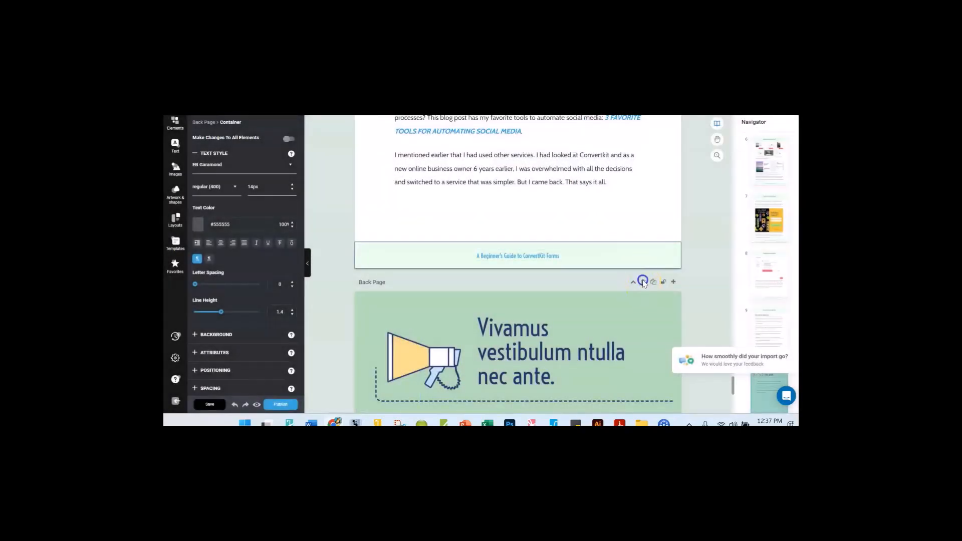
Delete the back page that holds the megaphone graphic and placeholder text
click(643, 281)
click(522, 241)
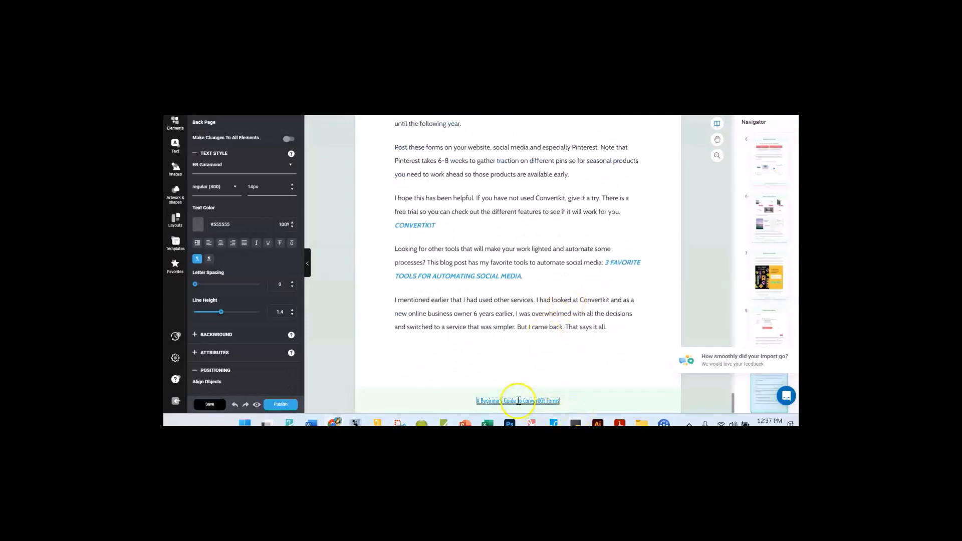
scroll(506, 348, up, 7)
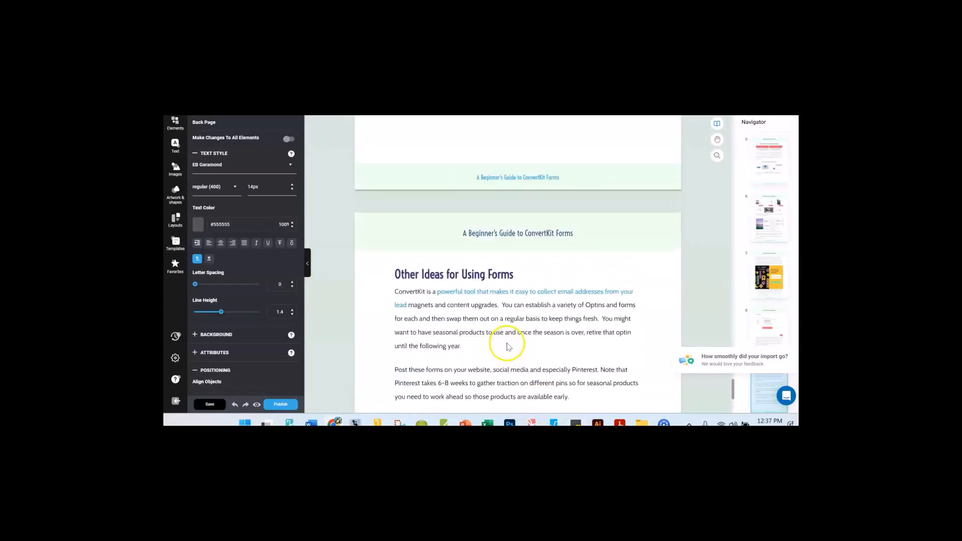
scroll(515, 306, down, 2)
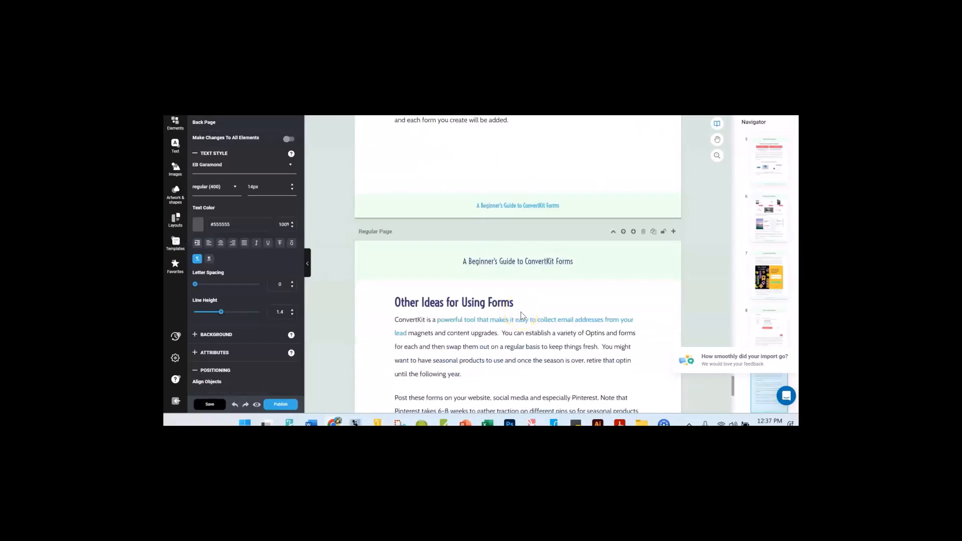
Replace the linked ebook title in the footer of the first regular page with "Creativeplr.com"
scroll(521, 313, up, 10)
scroll(518, 292, up, 15)
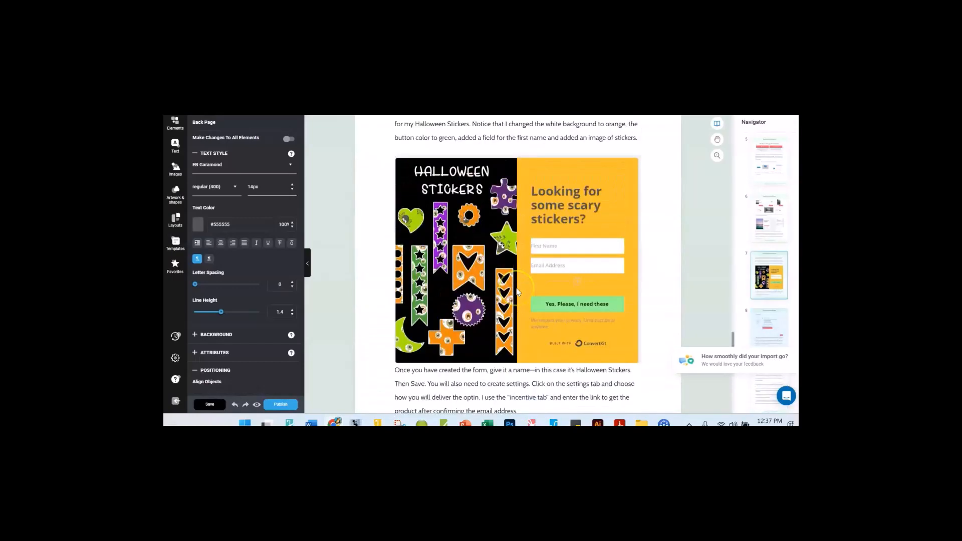
scroll(516, 286, up, 15)
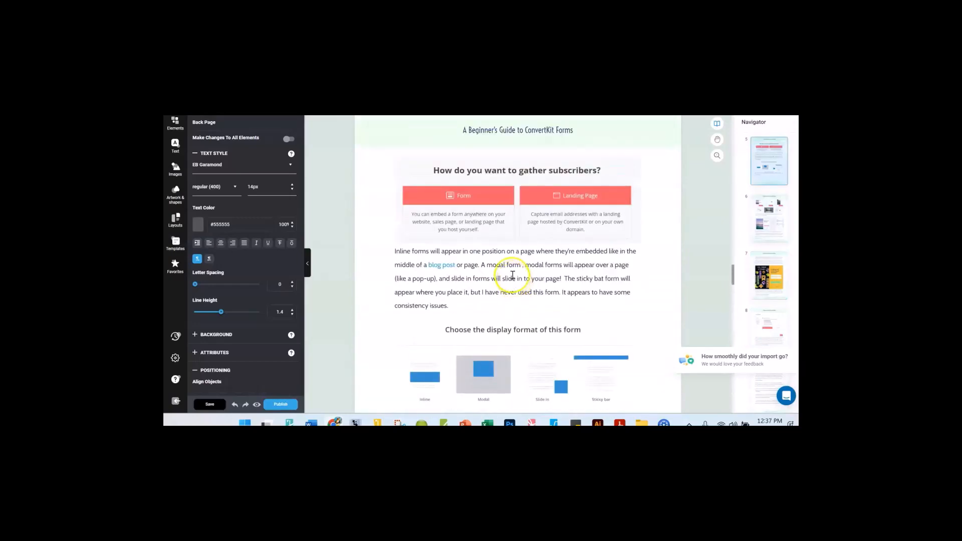
scroll(509, 264, up, 15)
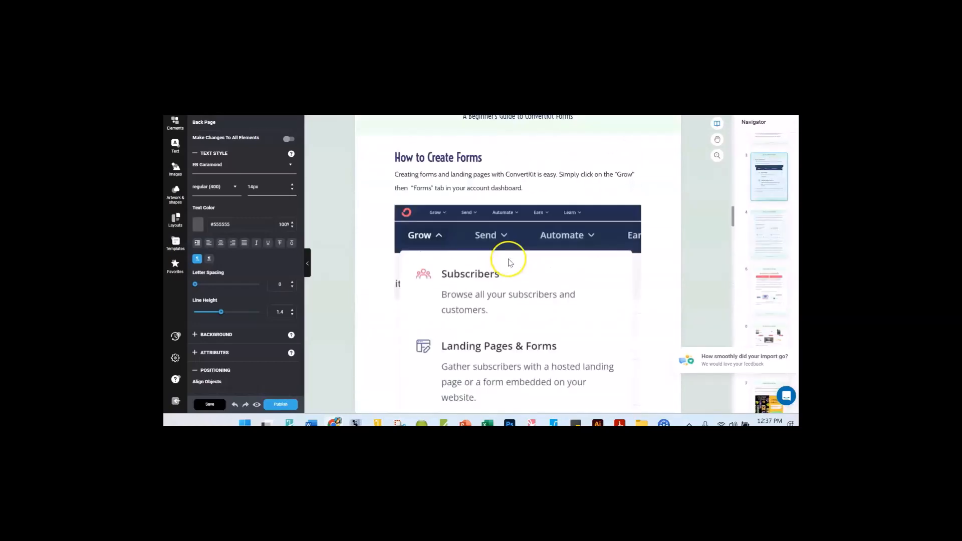
scroll(508, 259, up, 15)
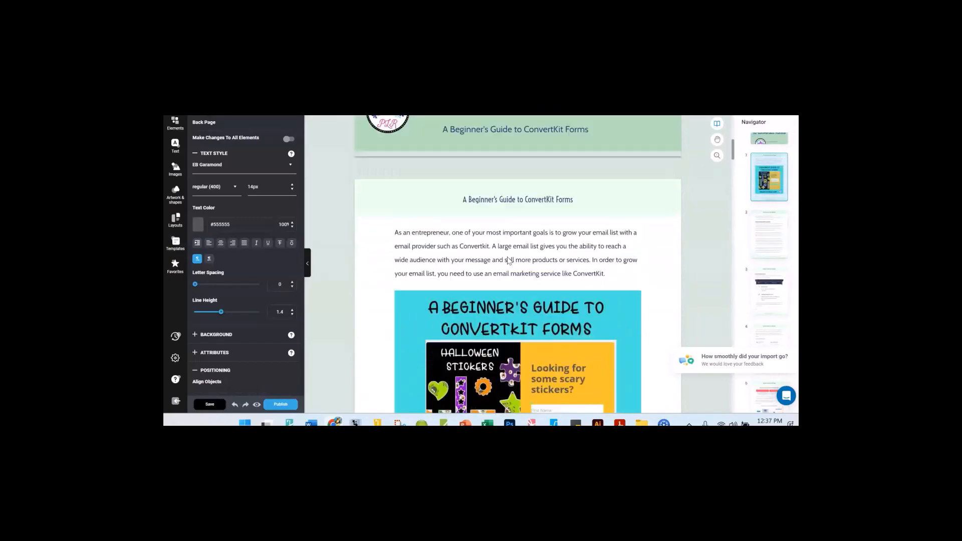
scroll(507, 266, down, 10)
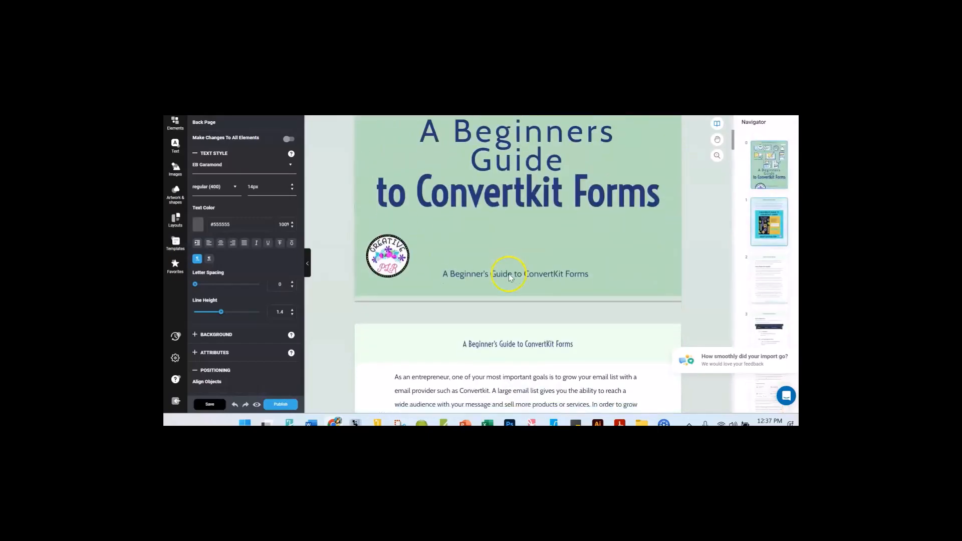
scroll(508, 290, down, 1)
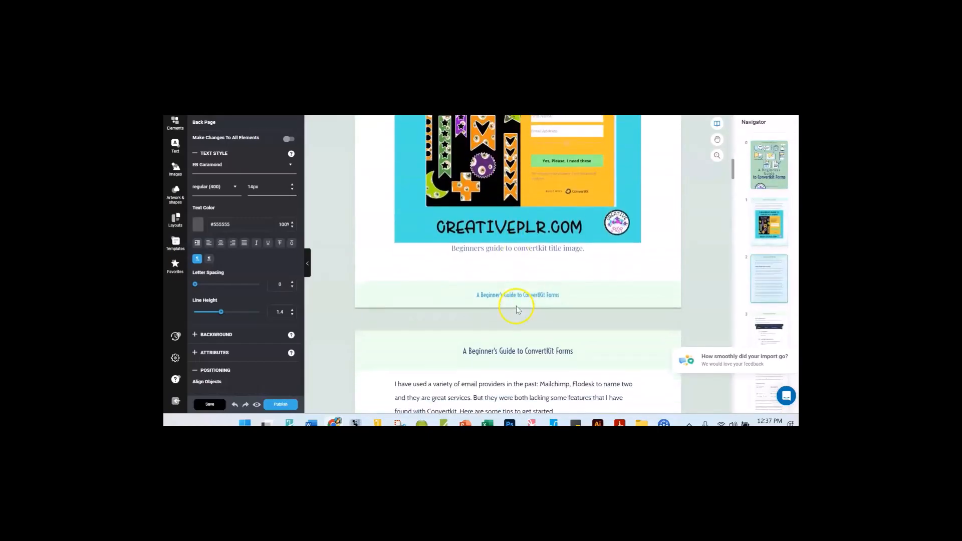
click(554, 290)
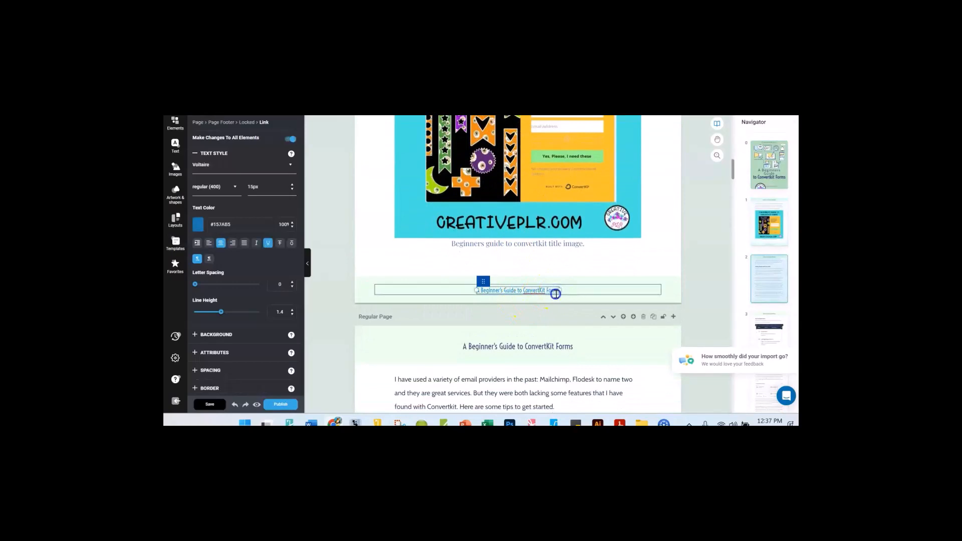
double_click(443, 290)
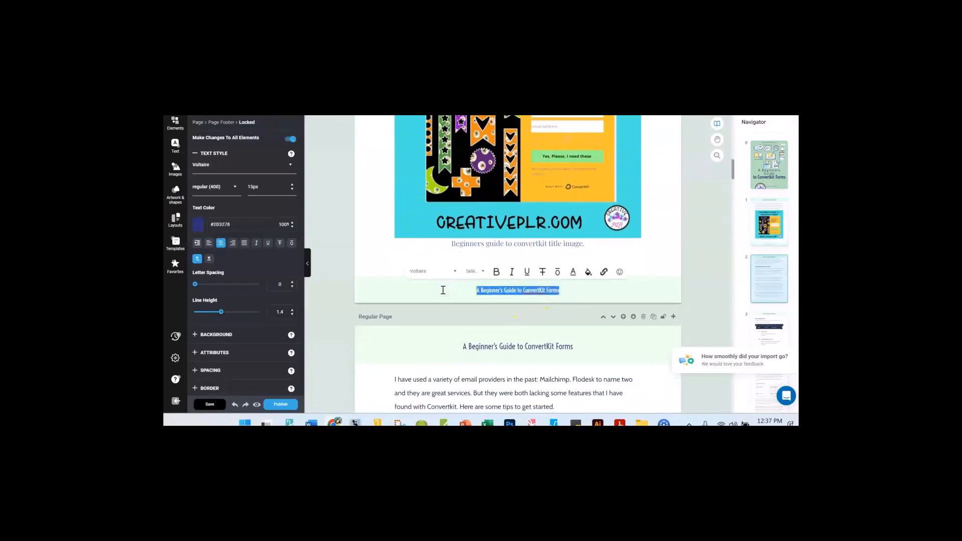
key(BackSpace)
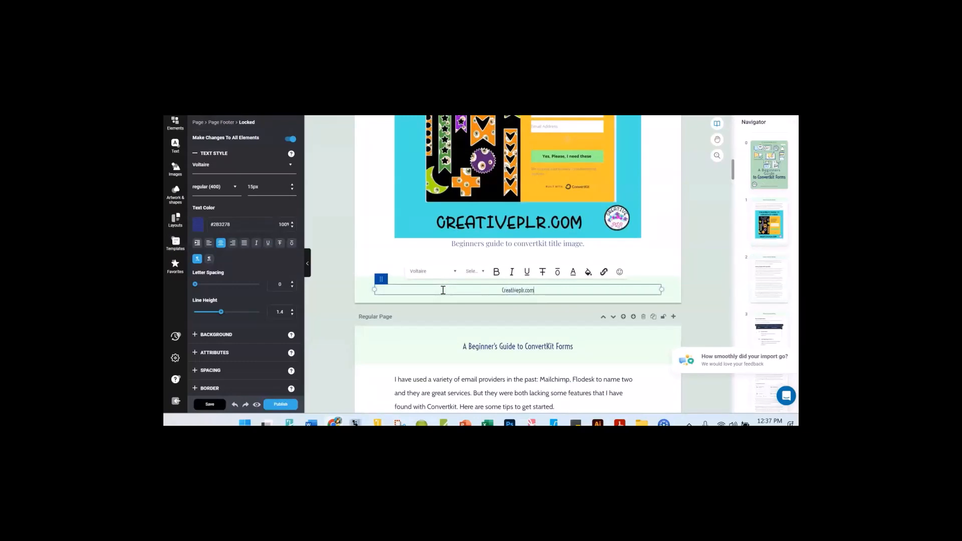
Set the font size of the "Creativeplr.com" footer text to 18px
click(484, 286)
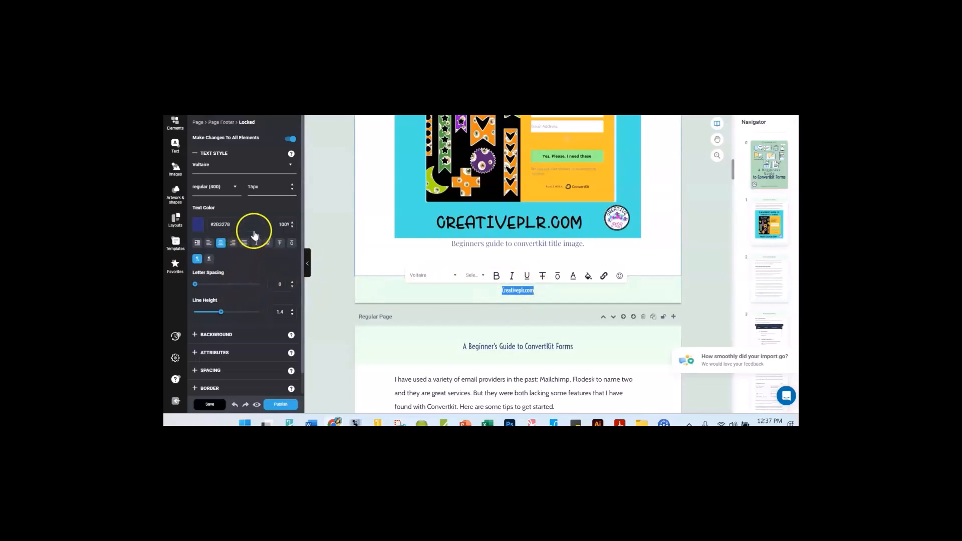
click(293, 184)
click(293, 184)
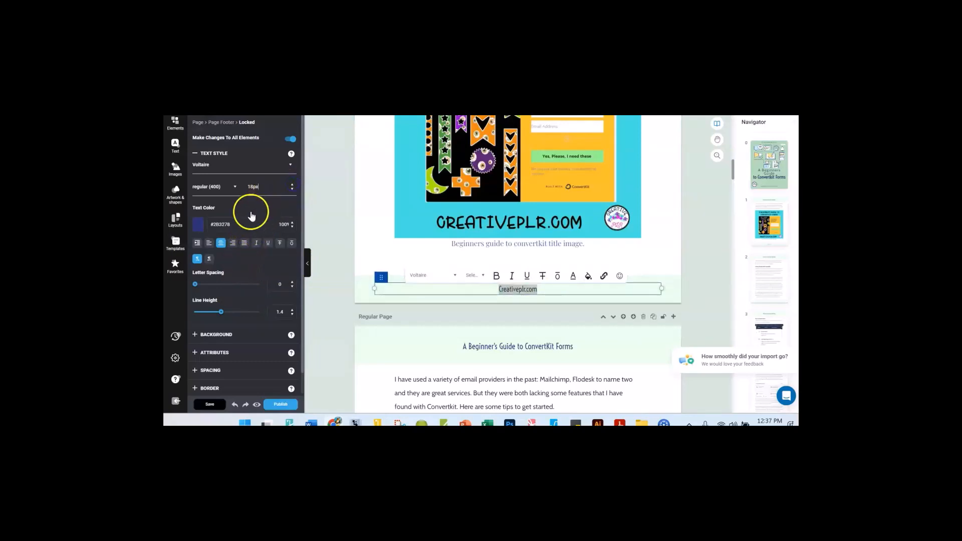
Add a link element to the page footer directly after the "Creativeplr.com" text
scroll(256, 270, down, 1)
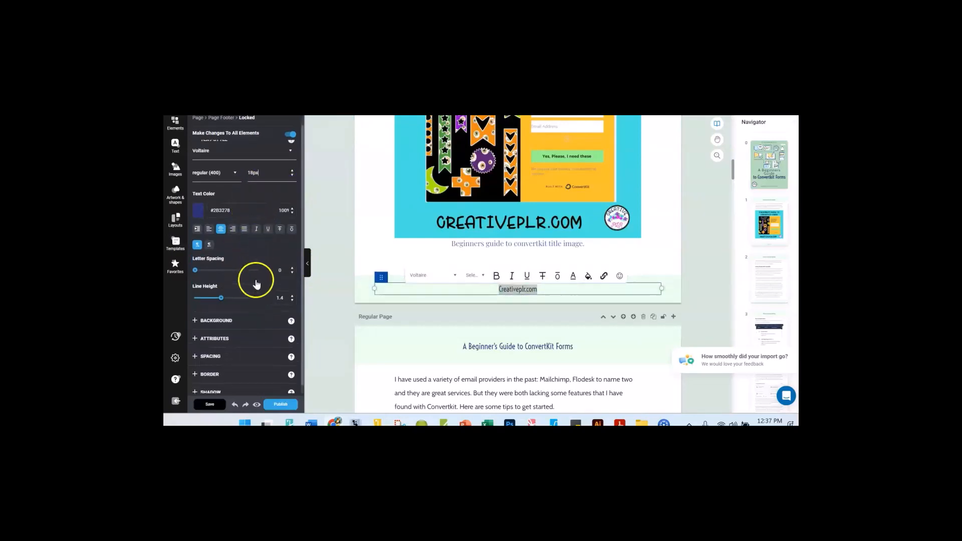
scroll(257, 284, down, 1)
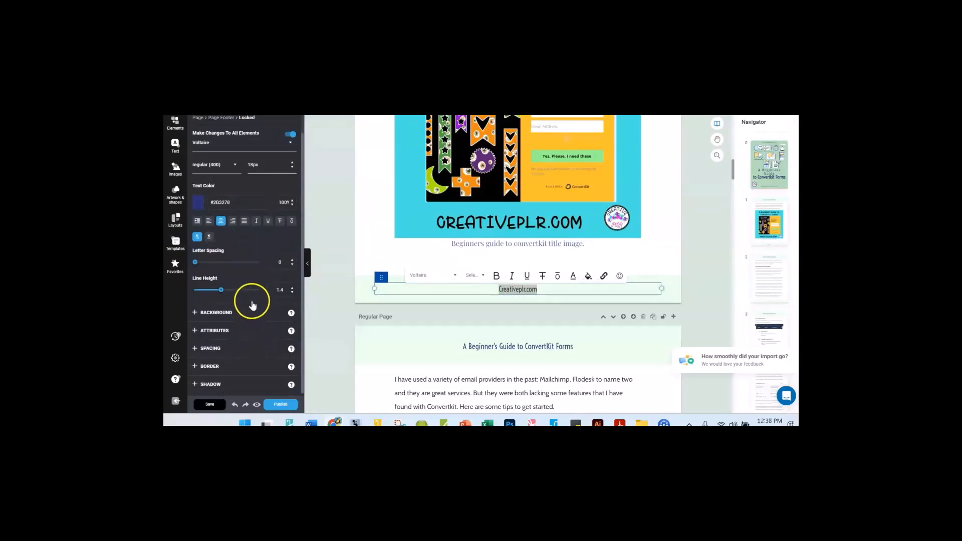
scroll(266, 245, up, 2)
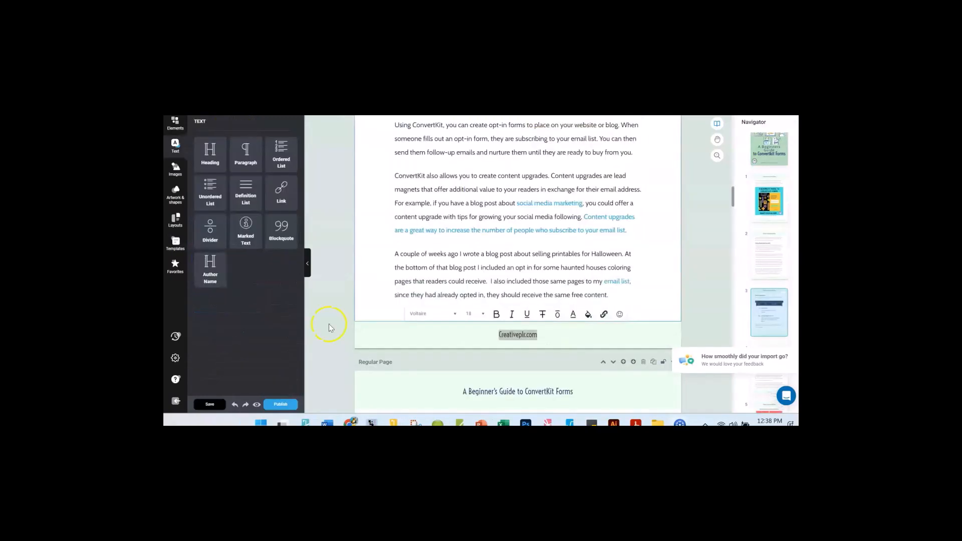
drag(281, 191, 464, 337)
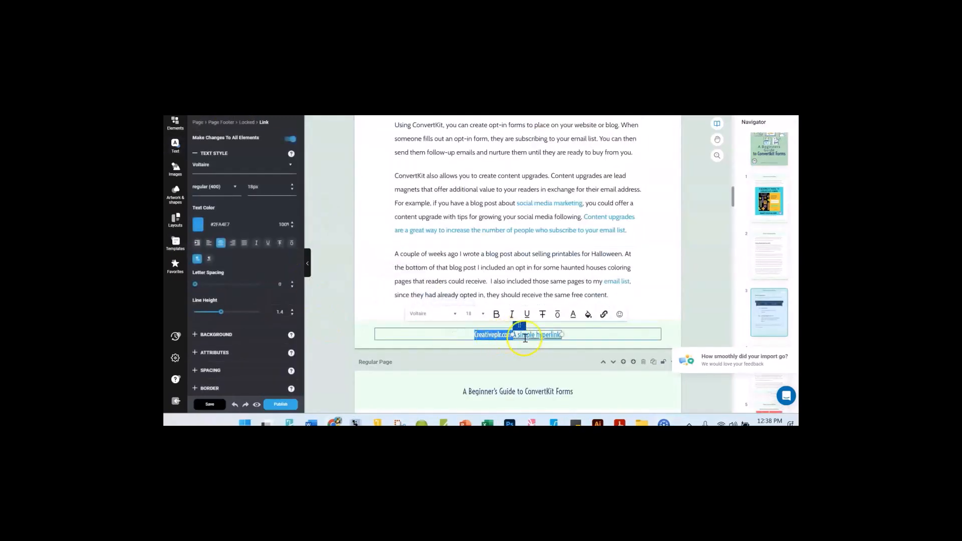
click(560, 335)
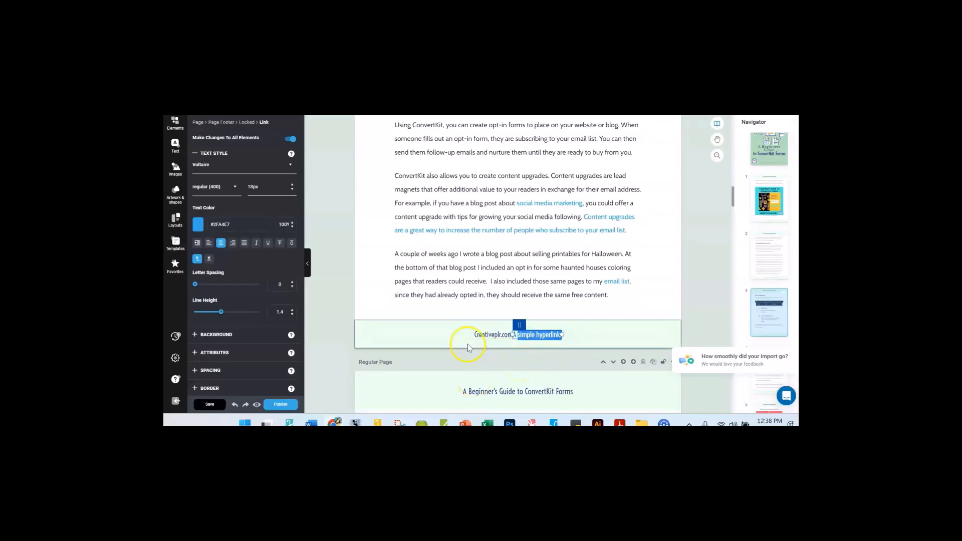
Cut the plain "Creativeplr.com" text out of the footer, leaving the placeholder link text
click(533, 330)
click(532, 330)
click(517, 333)
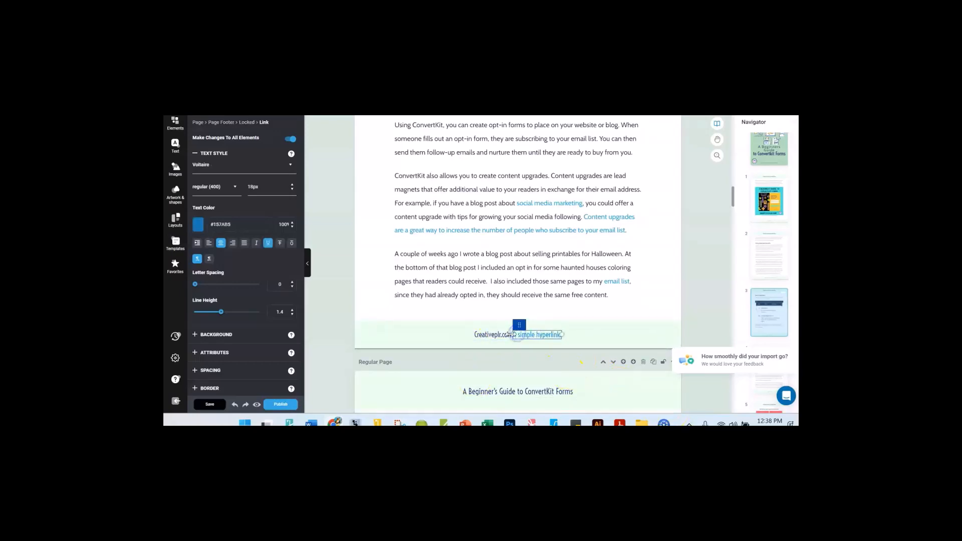
click(471, 335)
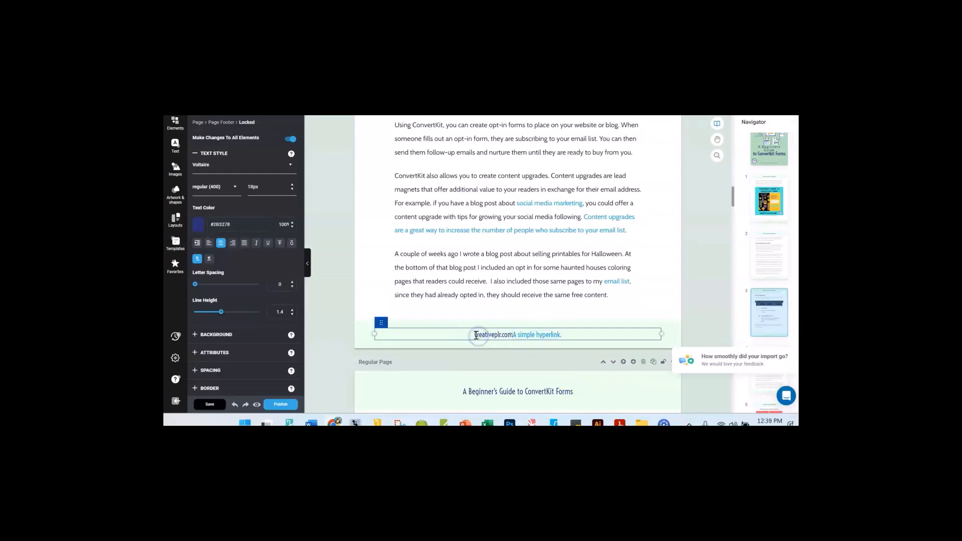
right_click(507, 336)
click(532, 358)
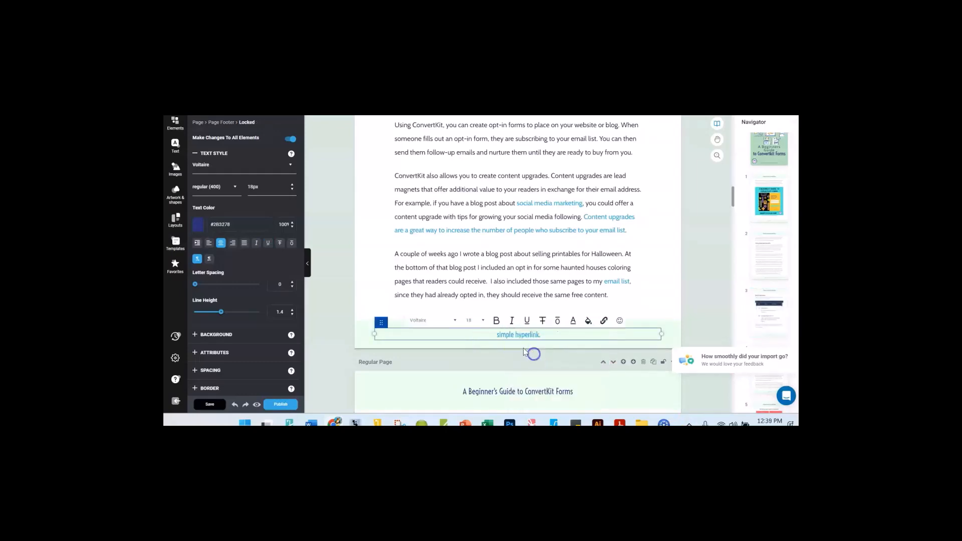
Paste "Creativeplr.com" over the placeholder text of the footer link and remove the stray "A" behind it
click(499, 335)
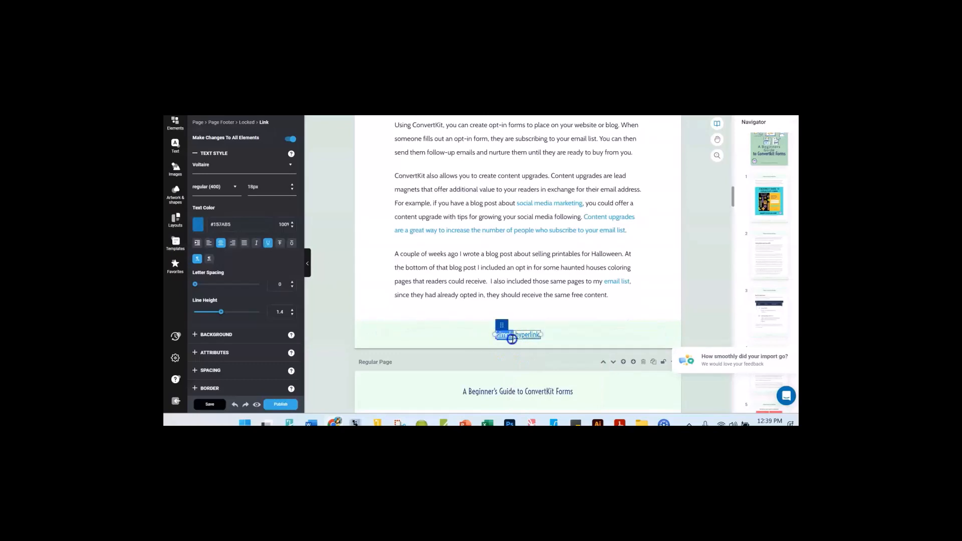
right_click(531, 338)
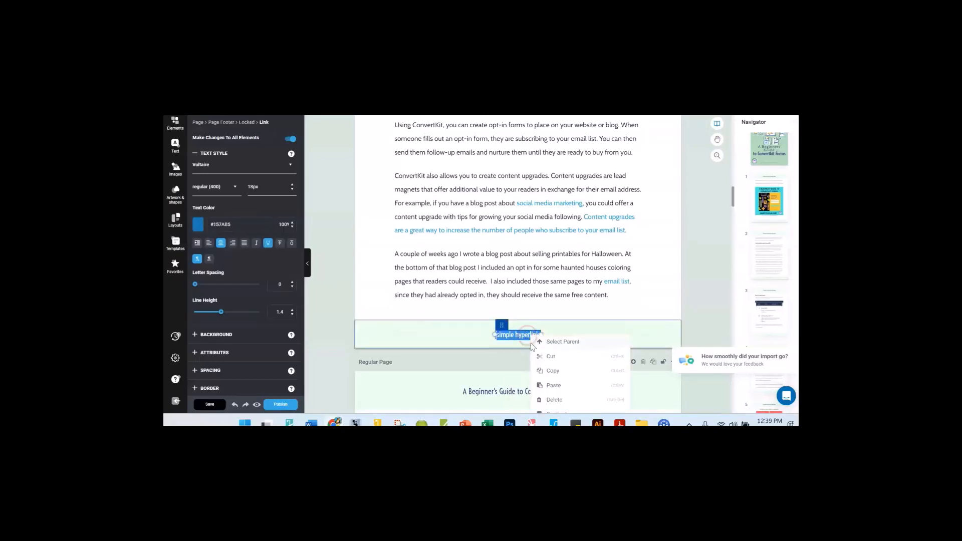
click(553, 384)
click(422, 349)
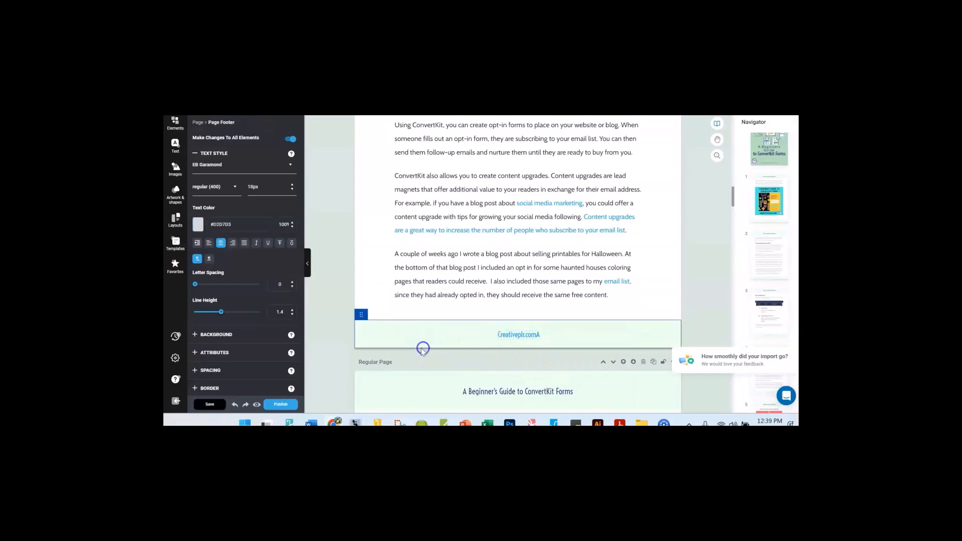
click(539, 335)
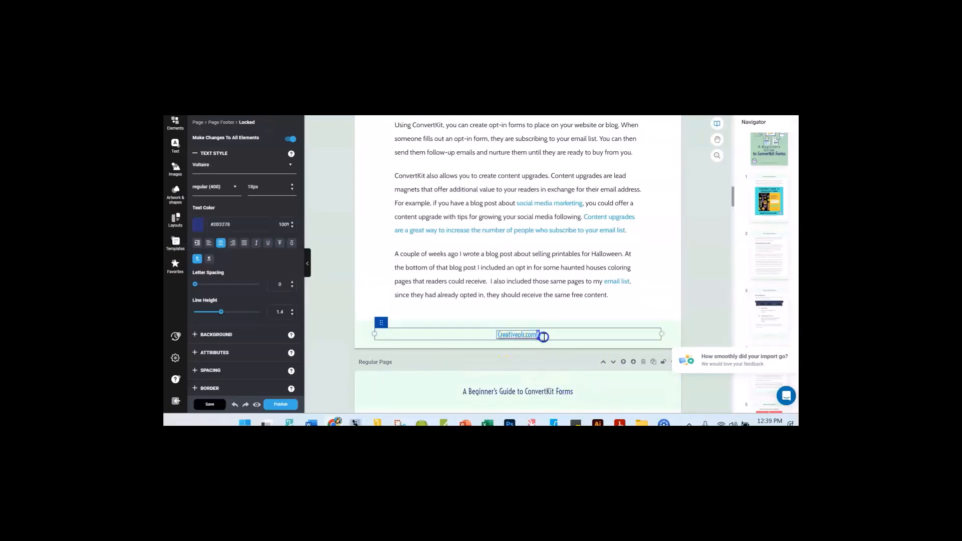
click(490, 336)
Change the text color of the linked "Creativeplr.com" footer to a near-black navy, #06092E
scroll(246, 280, down, 1)
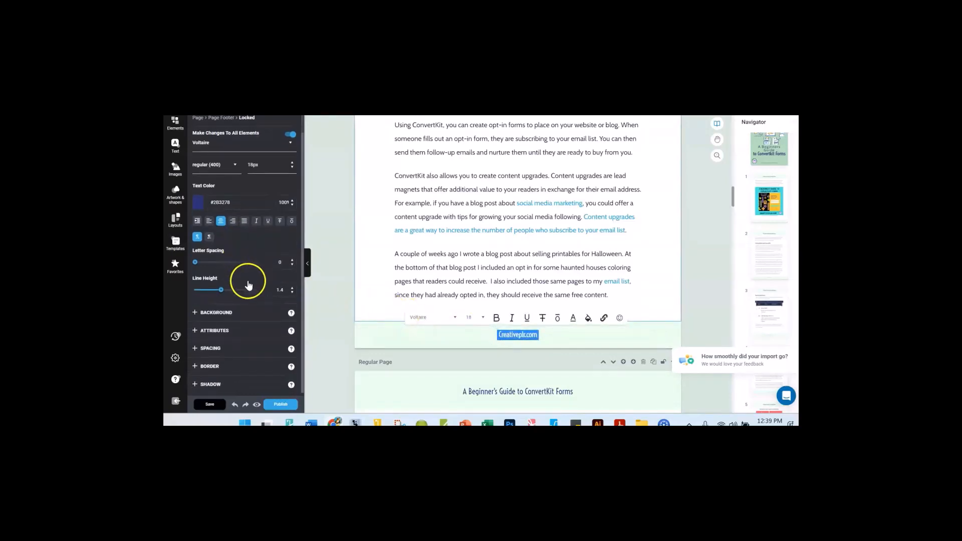
scroll(251, 271, up, 1)
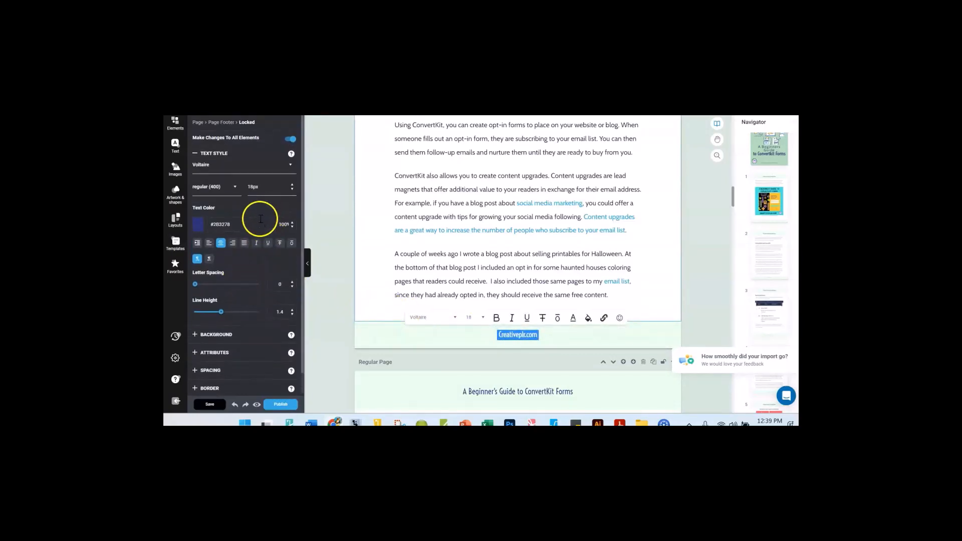
click(196, 227)
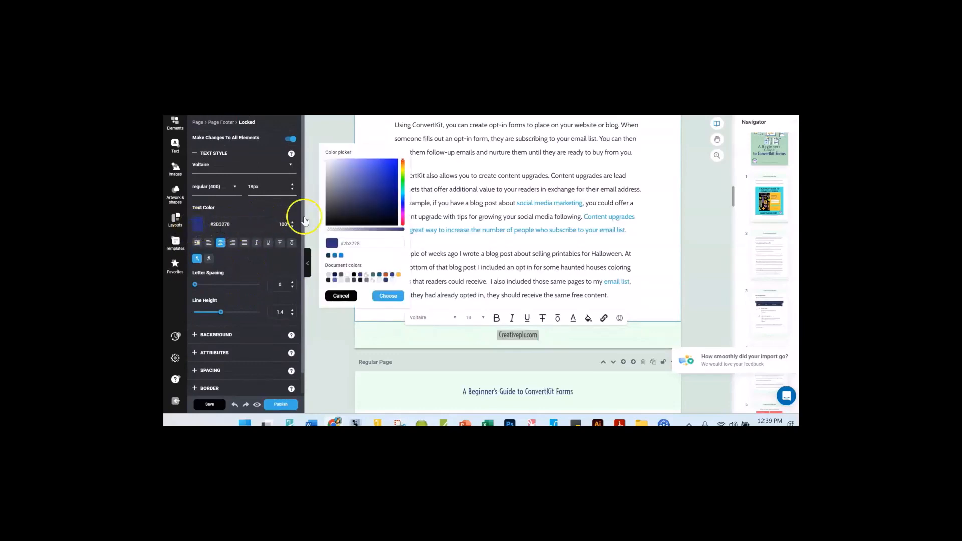
click(387, 214)
click(388, 295)
click(422, 333)
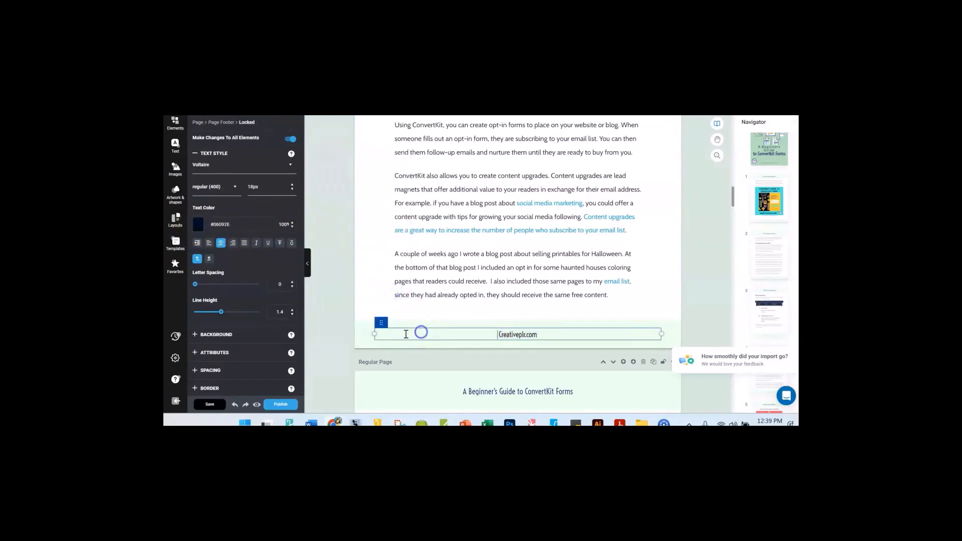
Check the "Creativeplr.com" footer and its link on the regular pages throughout the ebook
scroll(522, 284, down, 3)
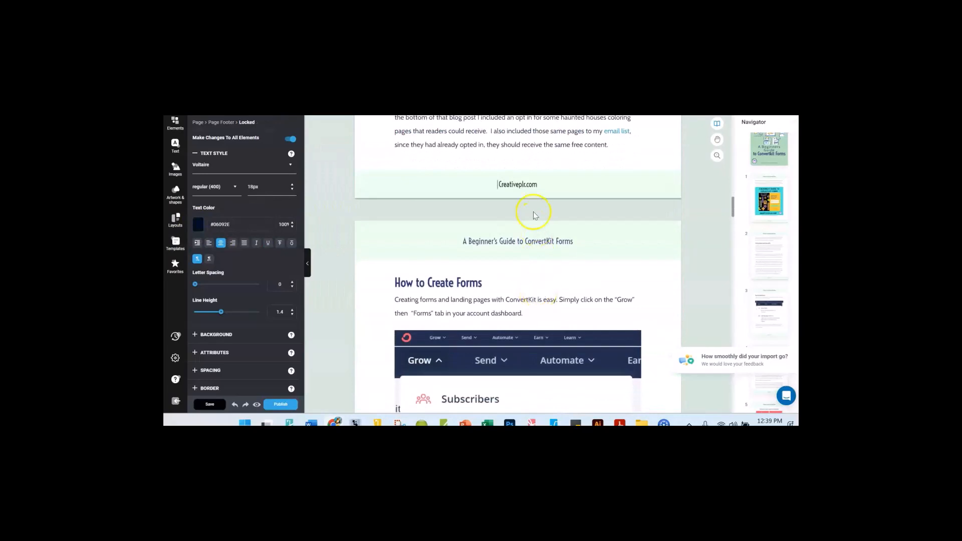
click(541, 184)
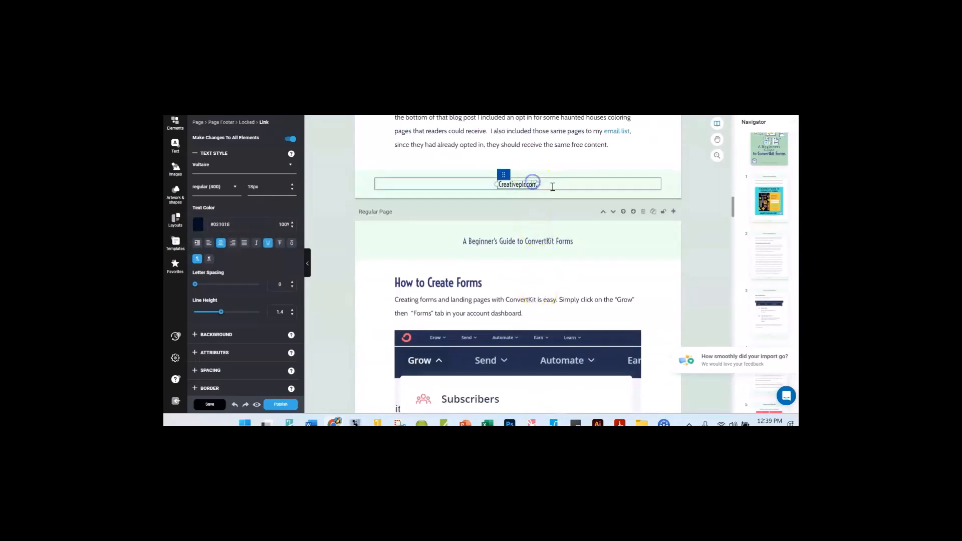
scroll(561, 226, down, 6)
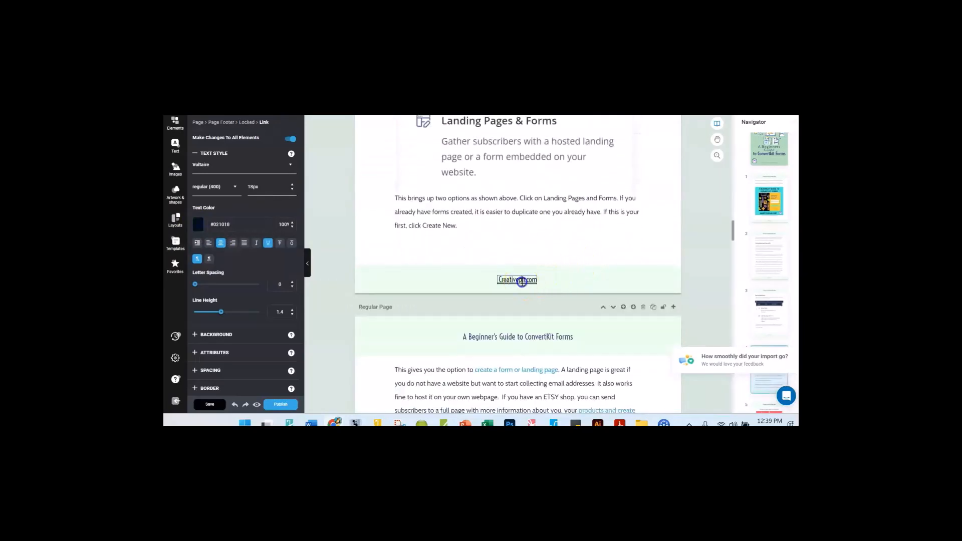
scroll(558, 269, down, 6)
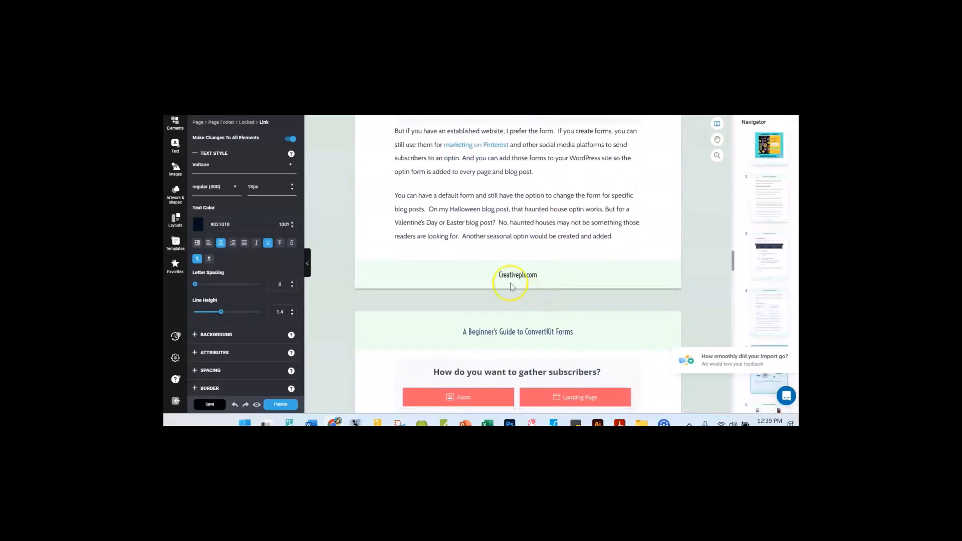
scroll(510, 277, down, 6)
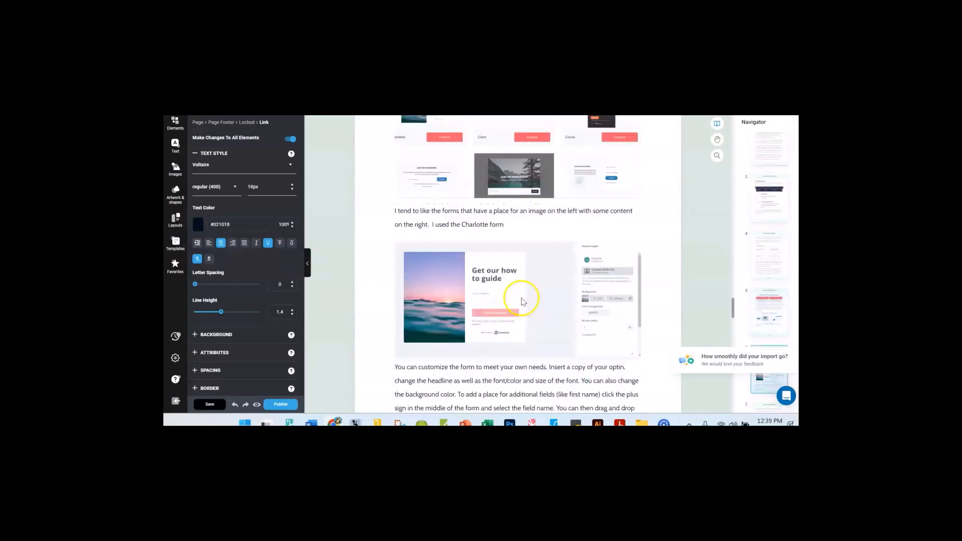
scroll(516, 301, down, 7)
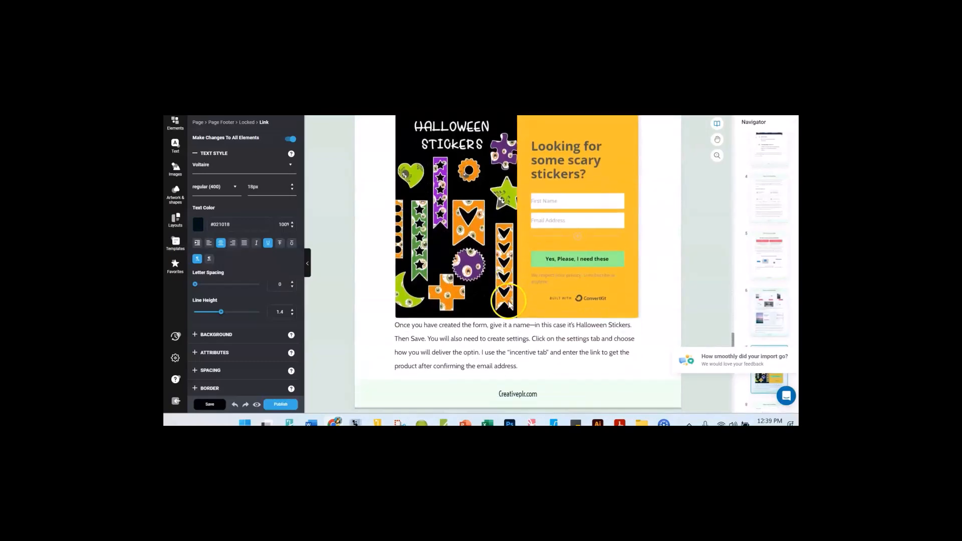
scroll(509, 303, up, 8)
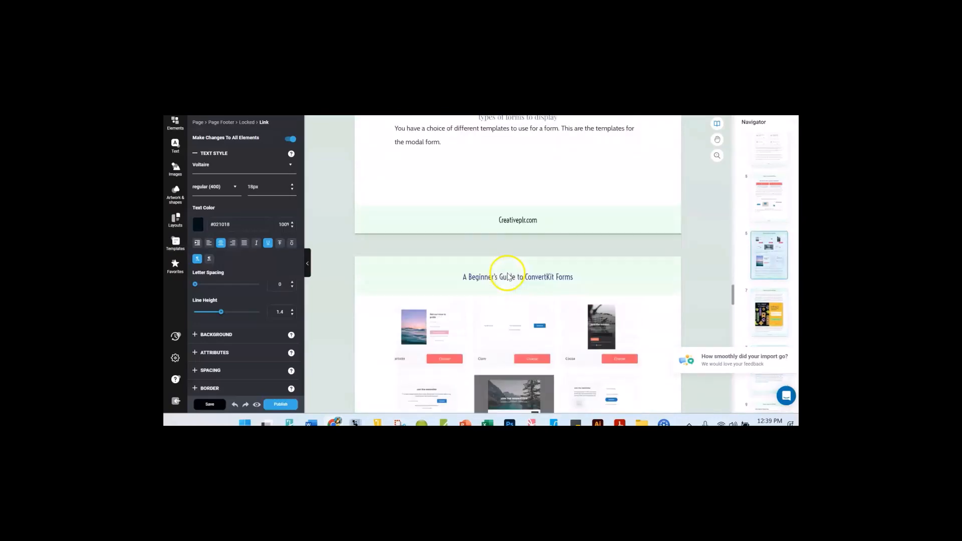
scroll(508, 279, down, 10)
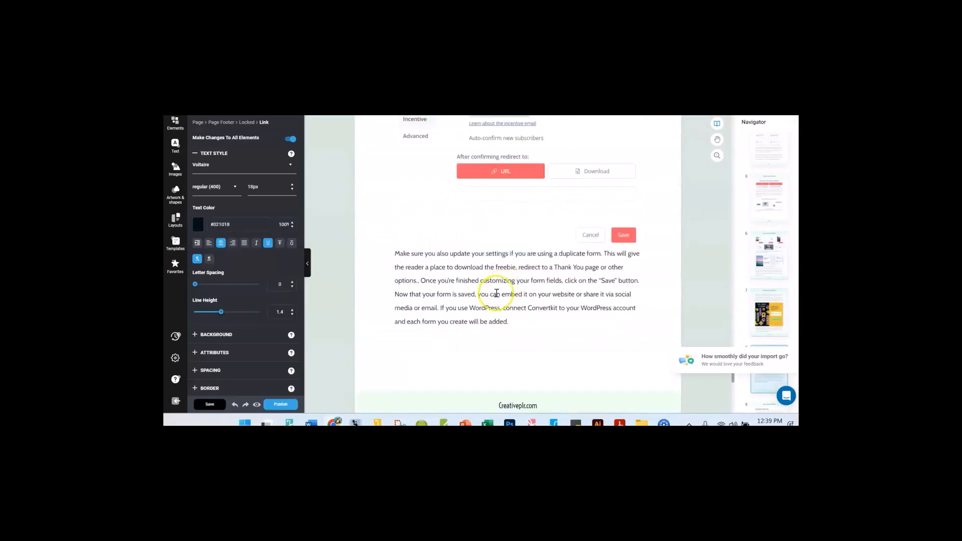
scroll(466, 288, down, 1)
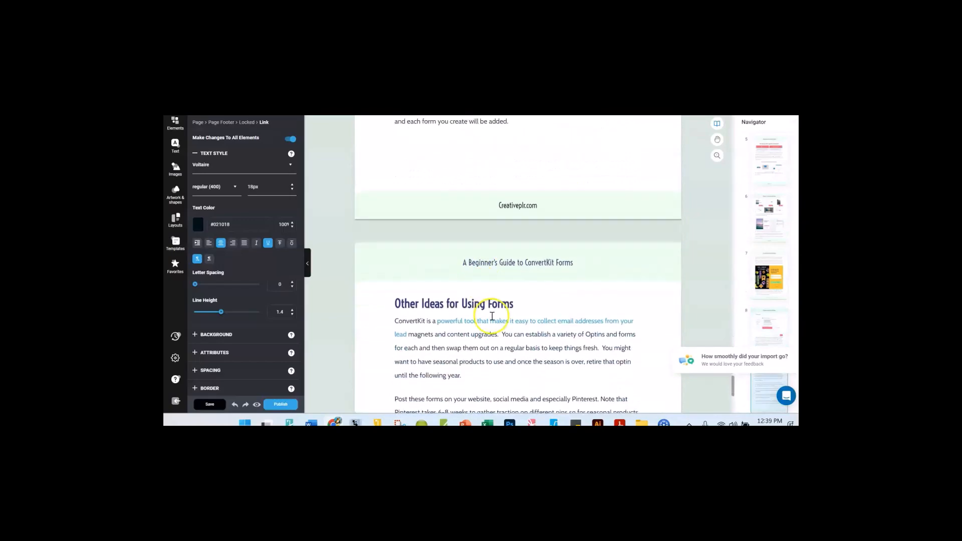
scroll(488, 314, down, 3)
scroll(536, 307, up, 10)
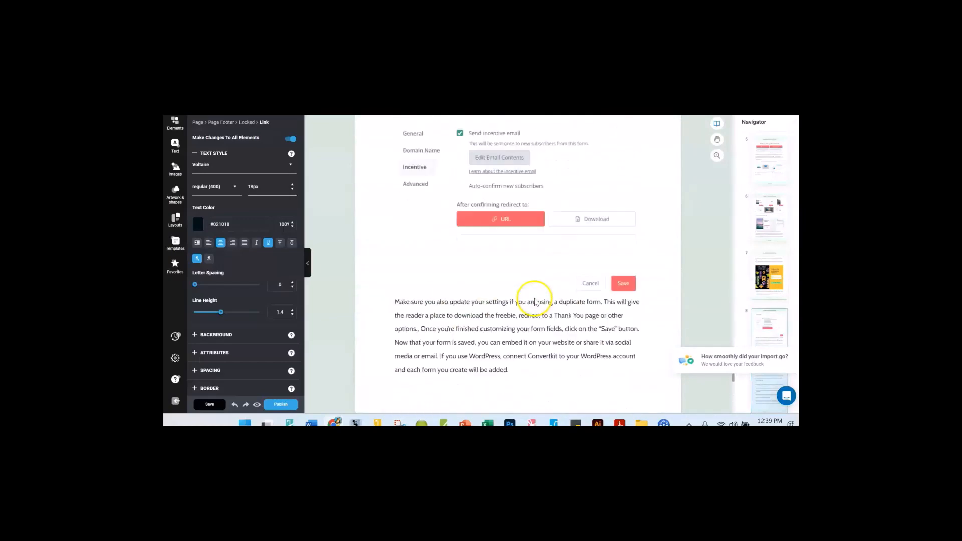
scroll(514, 284, up, 15)
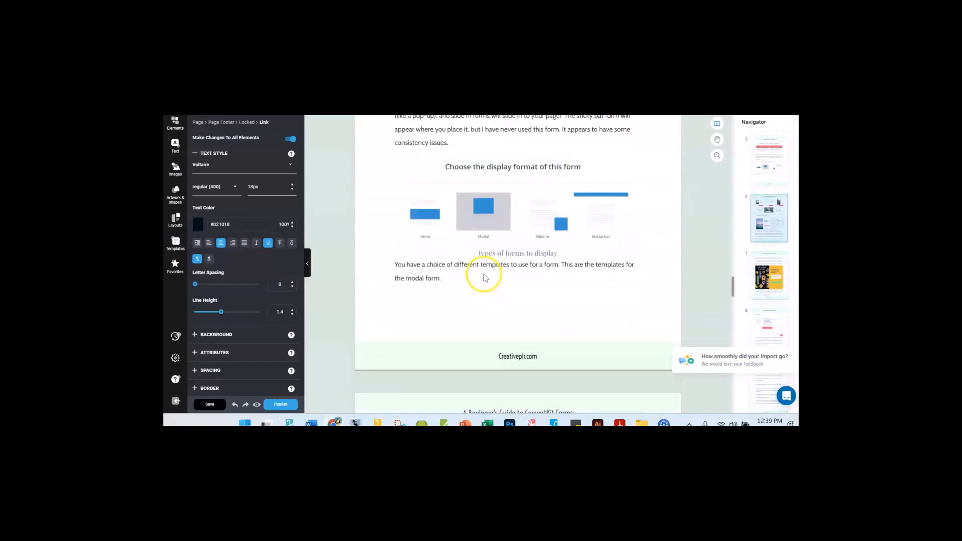
scroll(483, 276, up, 15)
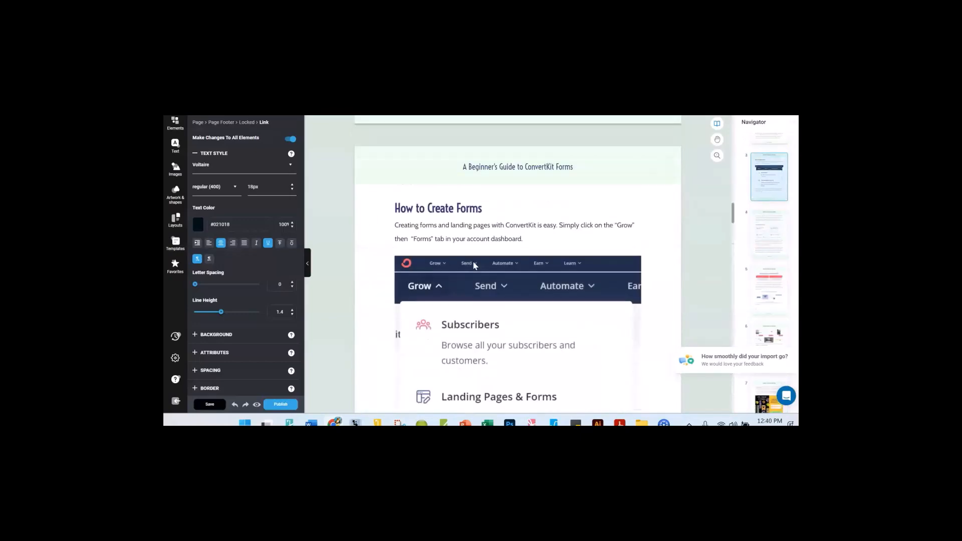
scroll(474, 266, up, 15)
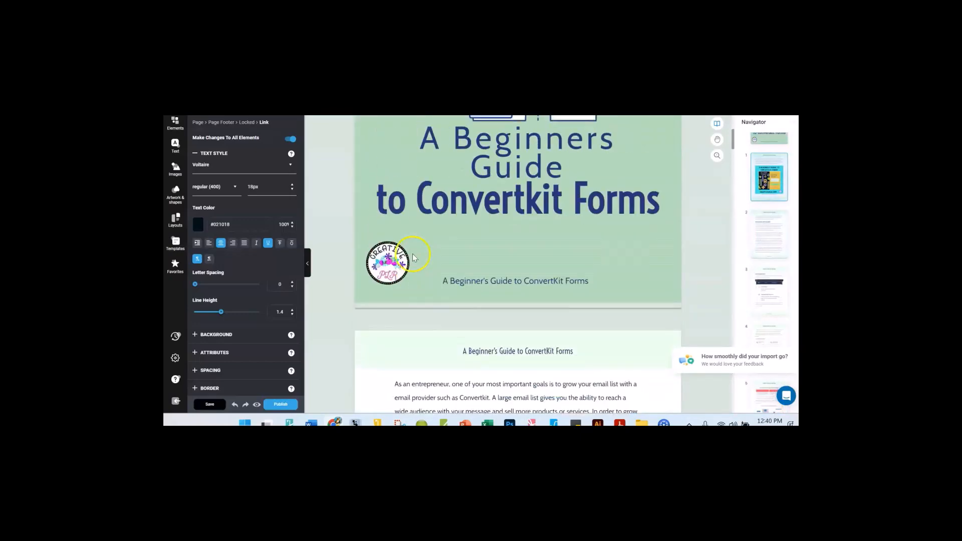
Examine the cover page's artwork and titles, selecting the small "A Beginner's Guide to ConvertKit Forms" heading beside the logo
scroll(411, 250, up, 2)
scroll(417, 245, down, 2)
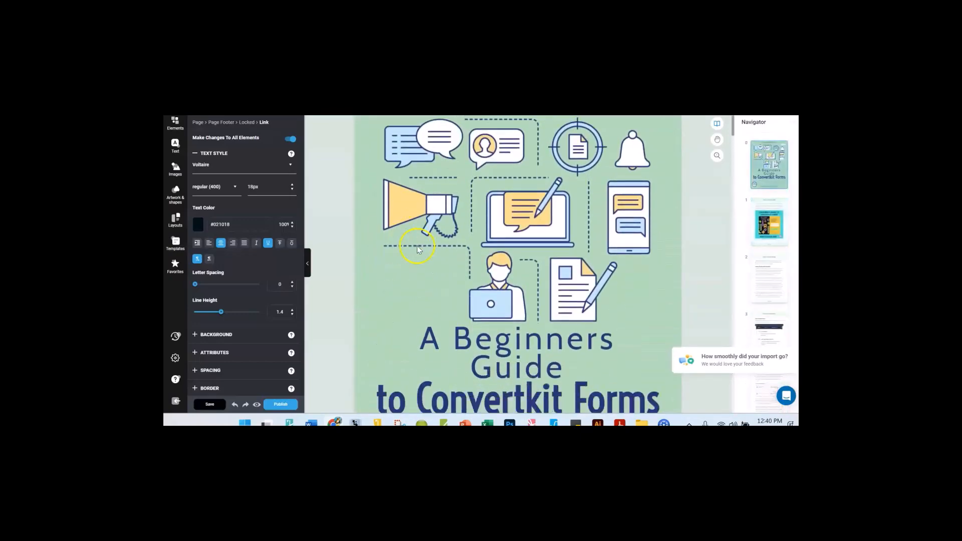
click(515, 234)
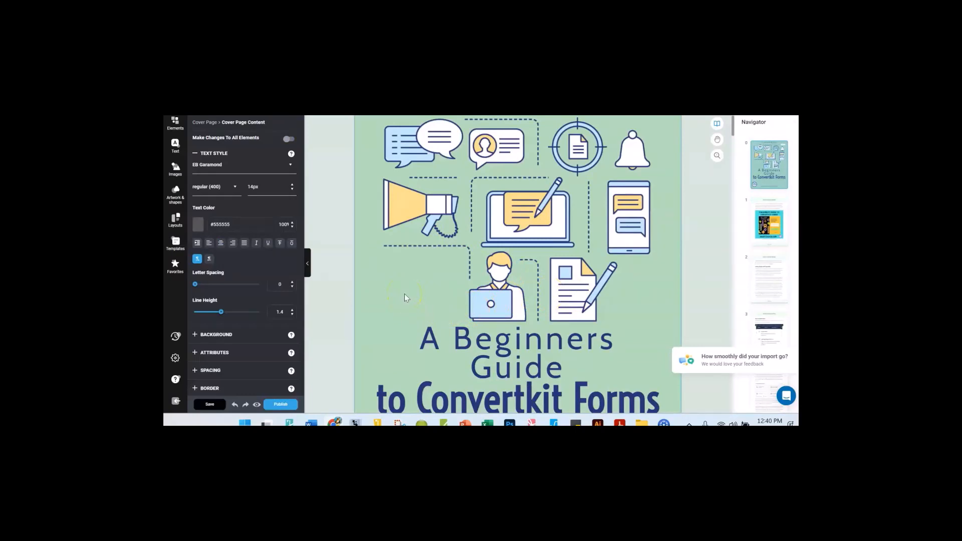
scroll(406, 294, down, 4)
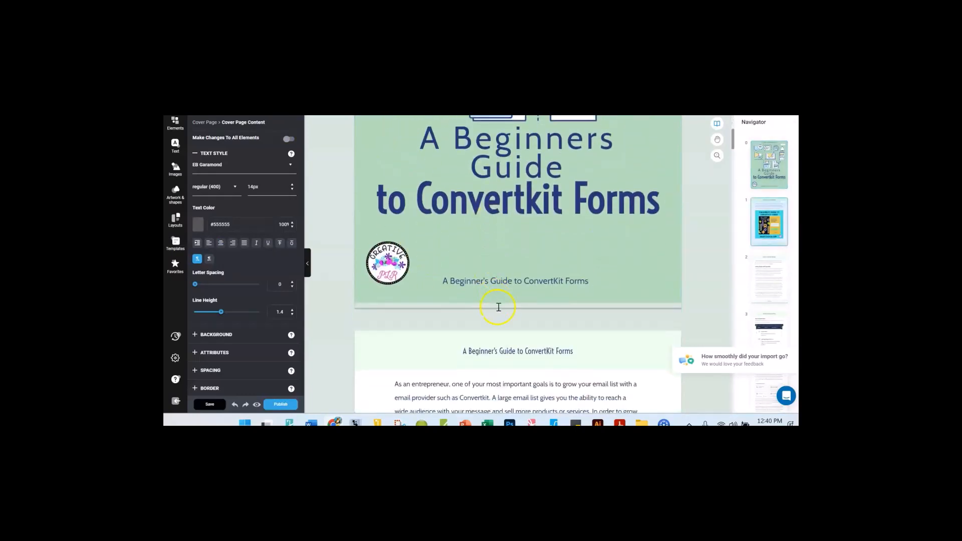
triple_click(521, 284)
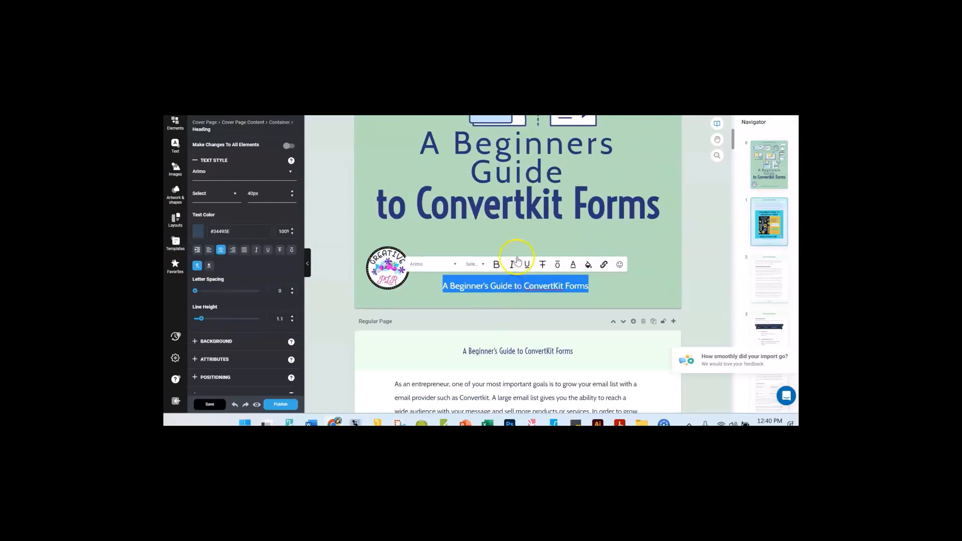
scroll(566, 245, up, 3)
scroll(562, 251, down, 2)
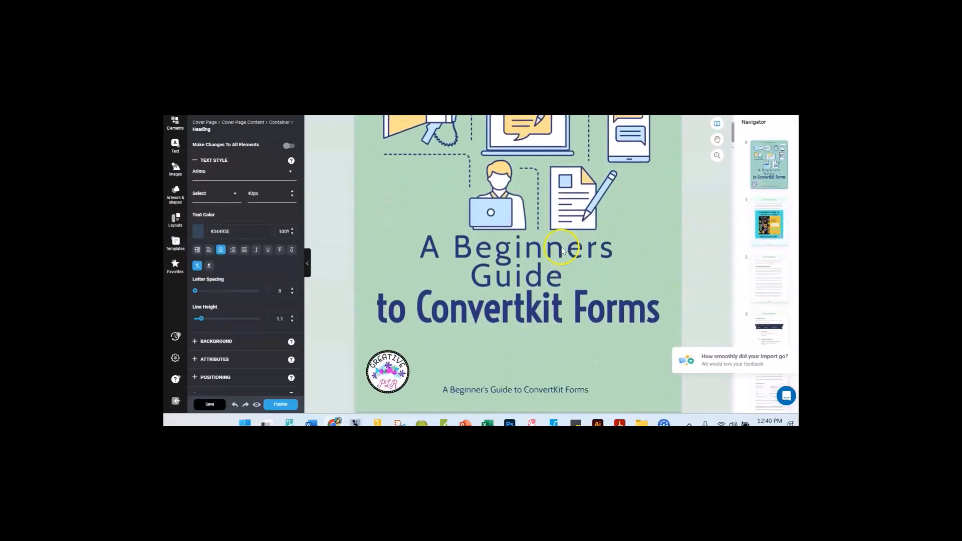
scroll(551, 235, up, 3)
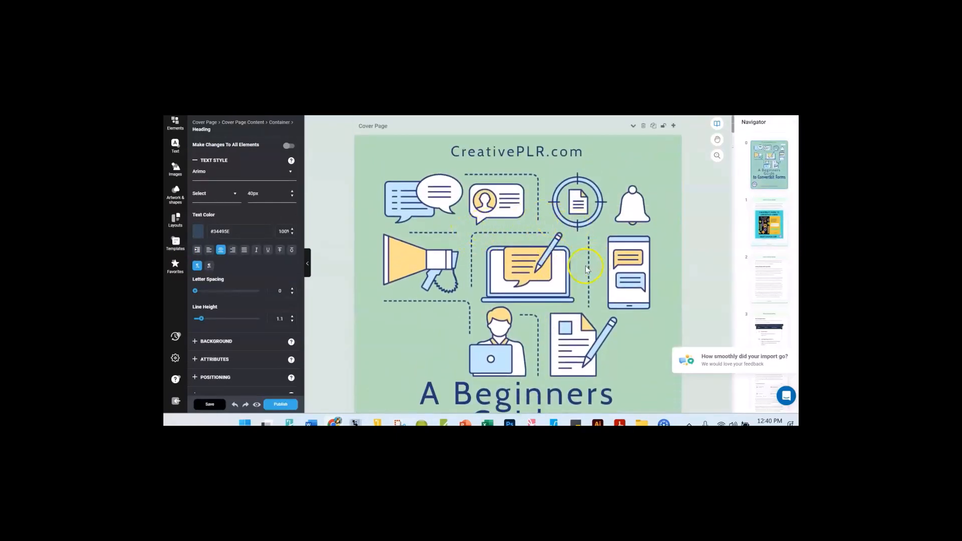
Look over the cover page, the uploaded images and the first regular pages of the ebook
scroll(587, 269, down, 4)
scroll(505, 227, up, 2)
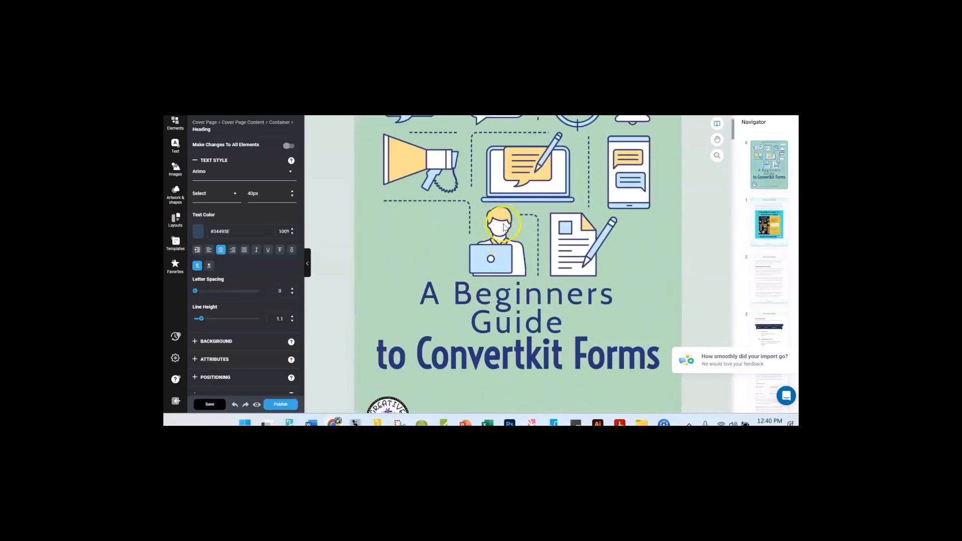
click(388, 209)
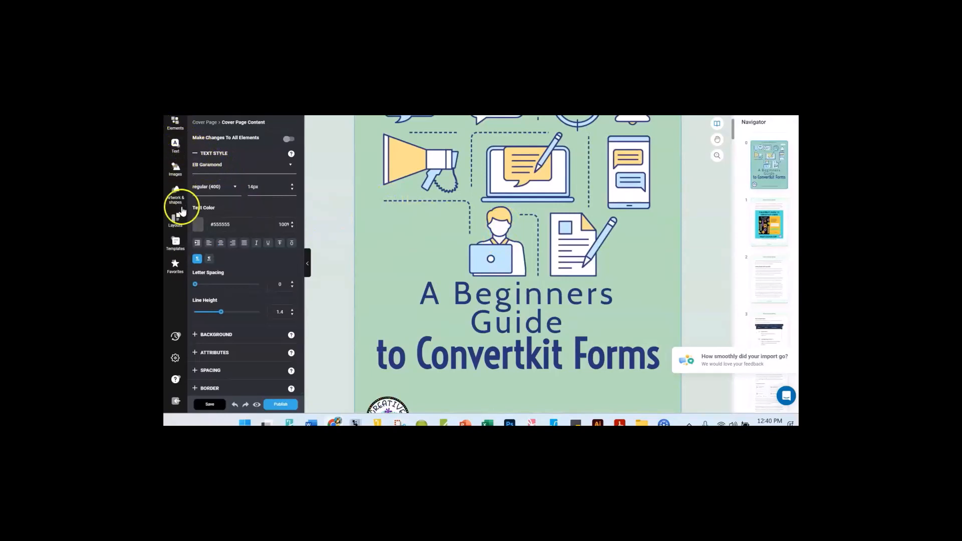
click(175, 169)
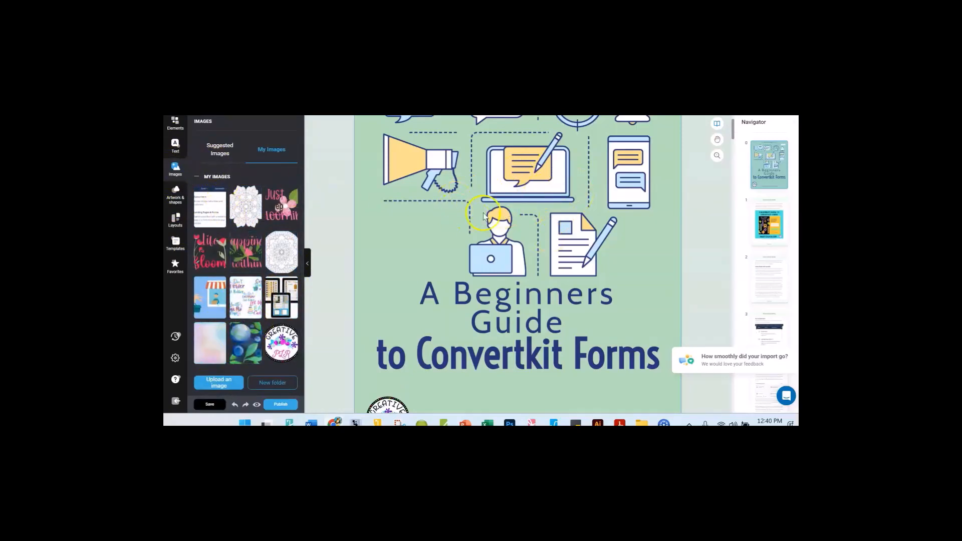
scroll(483, 216, down, 12)
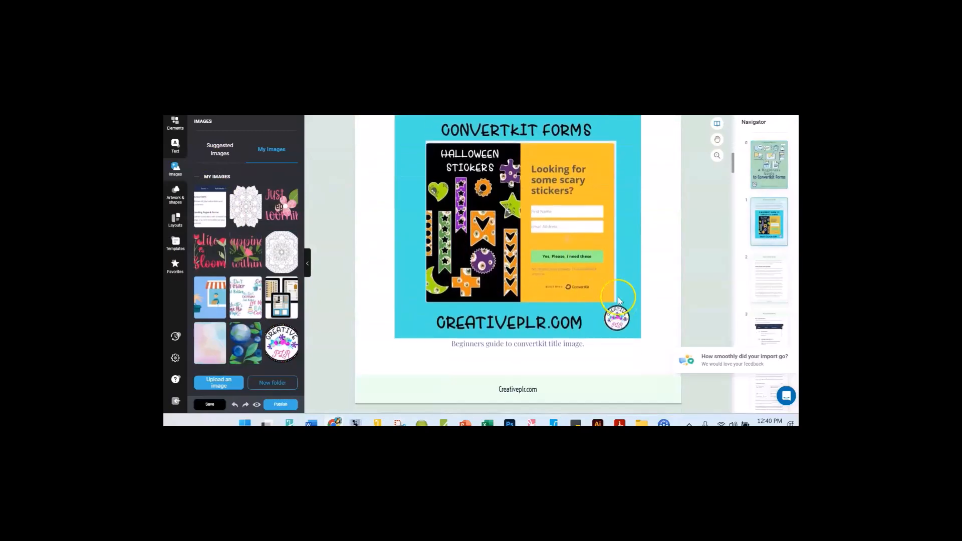
scroll(618, 306, down, 10)
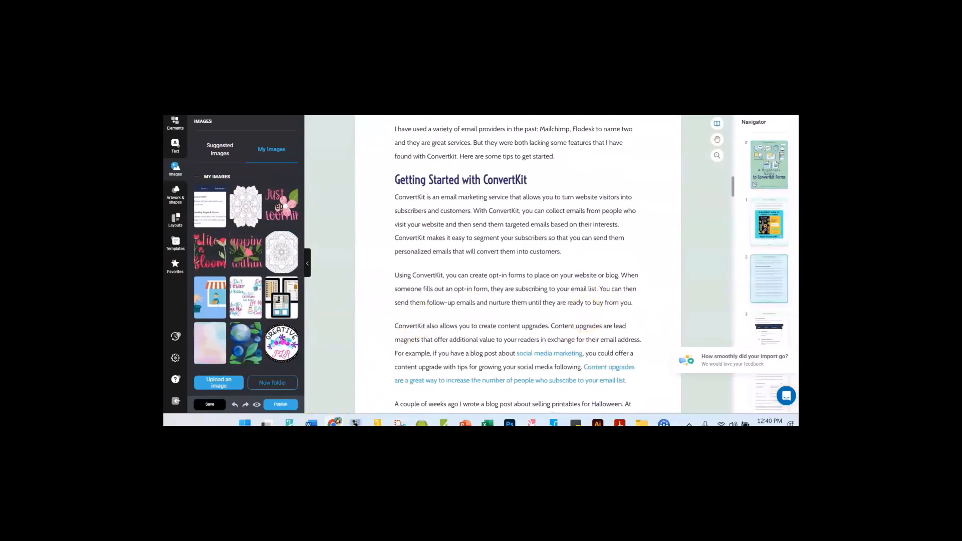
Save the ebook project and exit the editor to the dashboard
click(208, 404)
scroll(338, 237, up, 3)
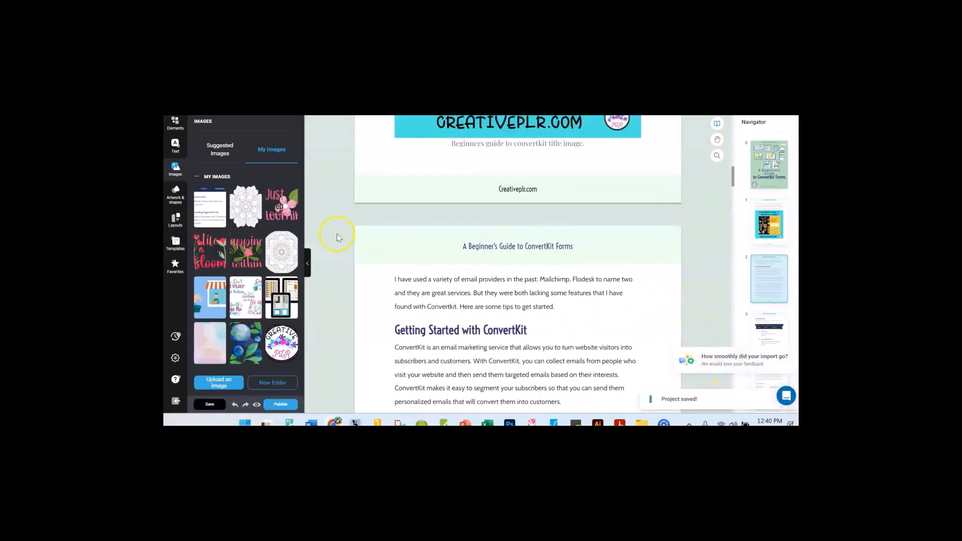
scroll(338, 237, up, 10)
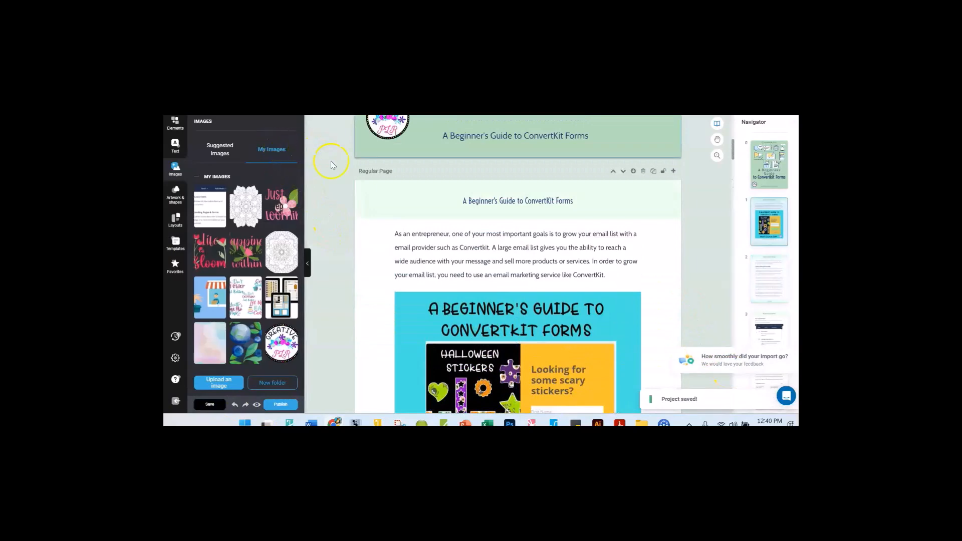
scroll(331, 165, up, 5)
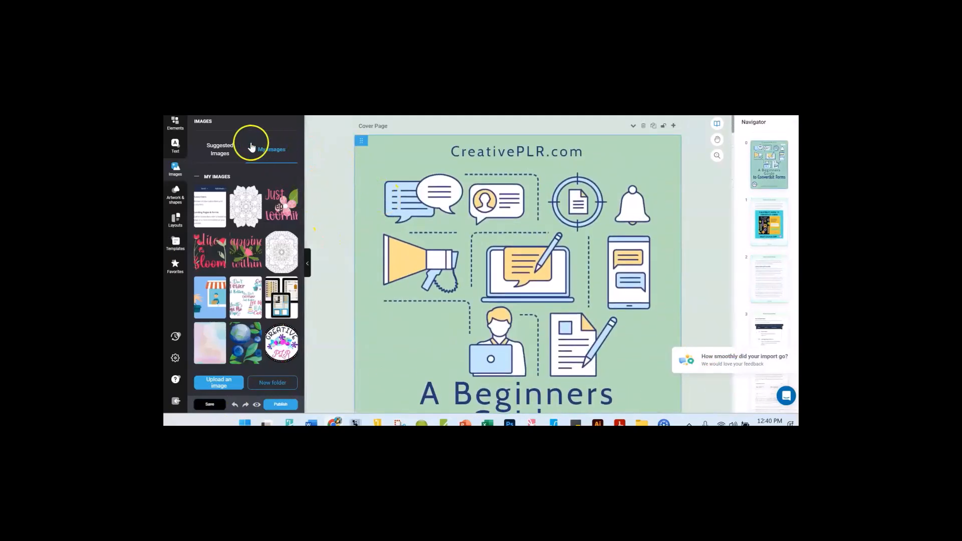
click(176, 400)
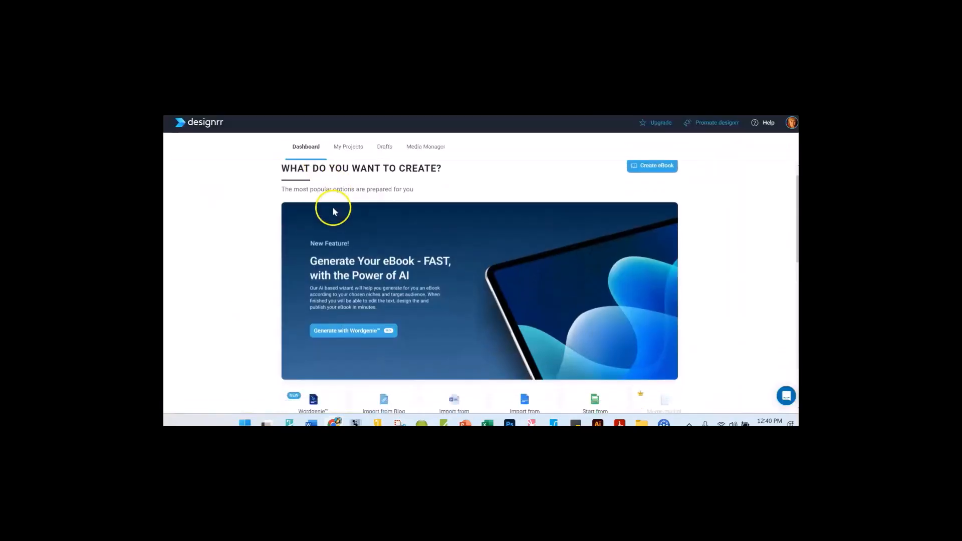
Preview the recent project "A Beginner's Guide to ConvertKit Forms 2" and test the "Creativeplr.com" footer link on the first regular page
scroll(321, 230, down, 5)
scroll(310, 333, down, 1)
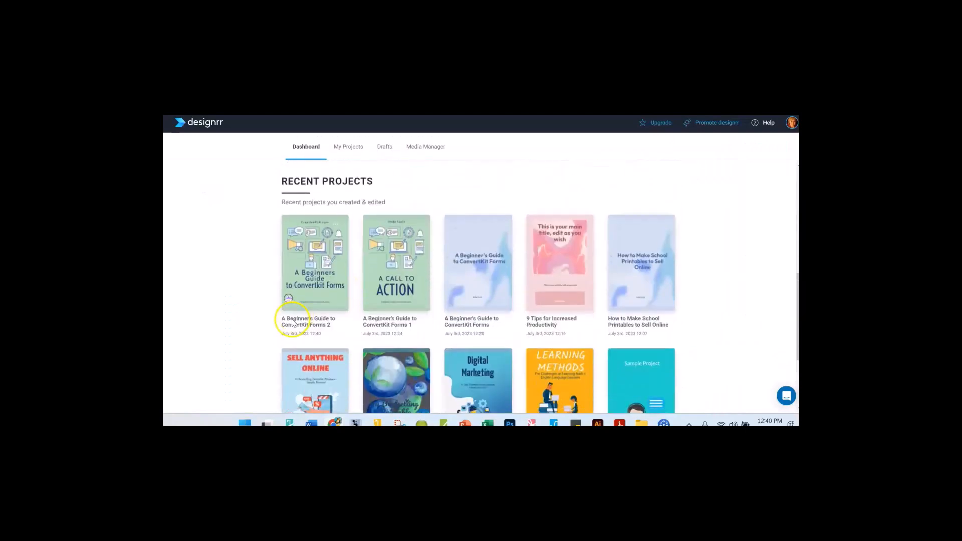
mouse_move(310, 280)
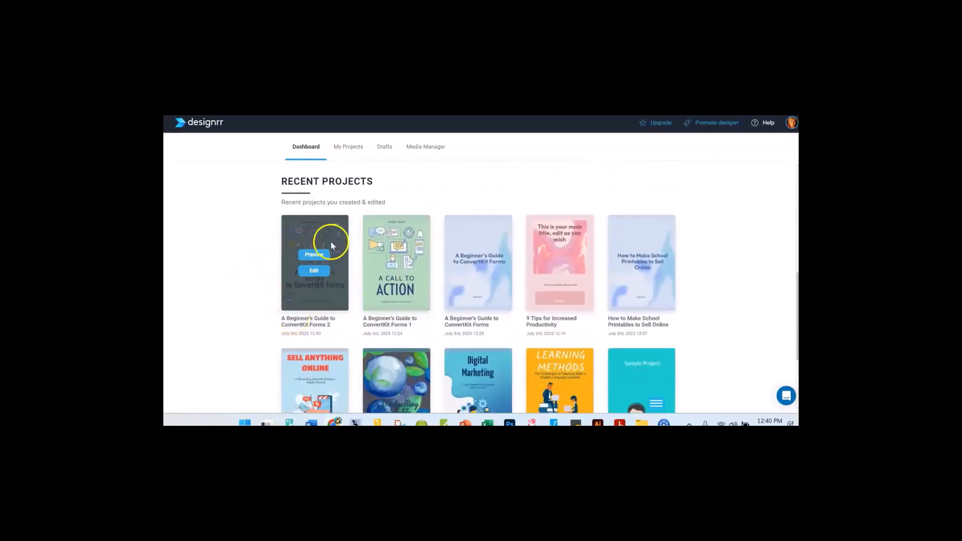
click(317, 258)
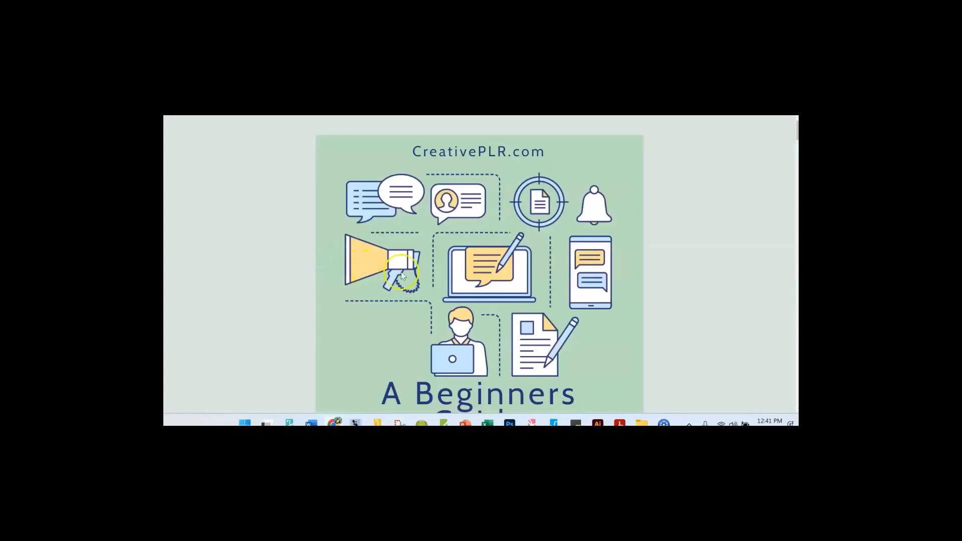
scroll(462, 279, down, 6)
scroll(462, 280, down, 8)
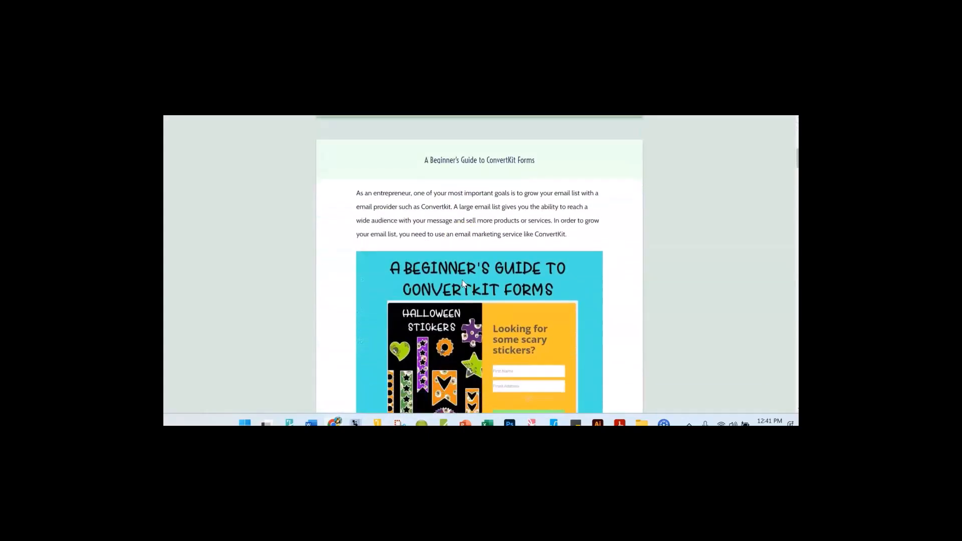
scroll(464, 283, down, 1)
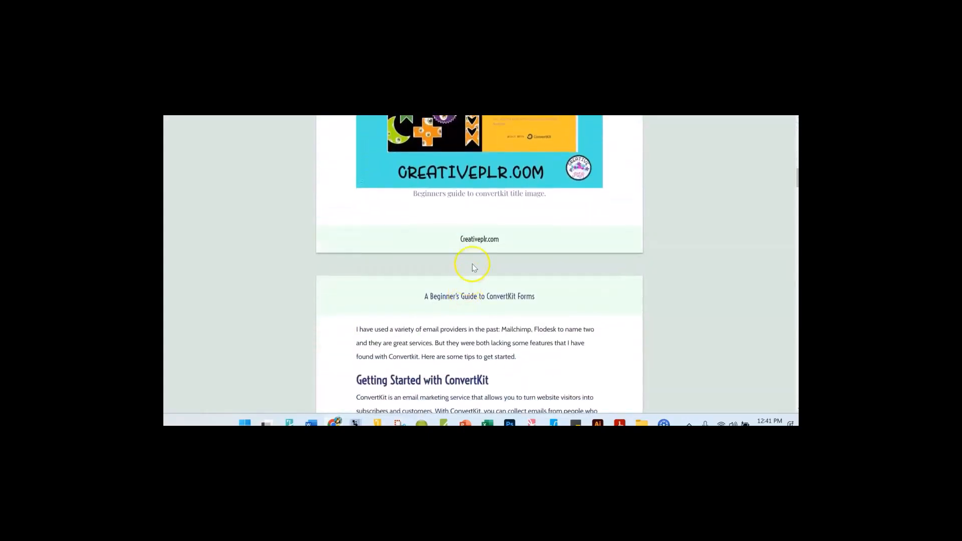
click(484, 240)
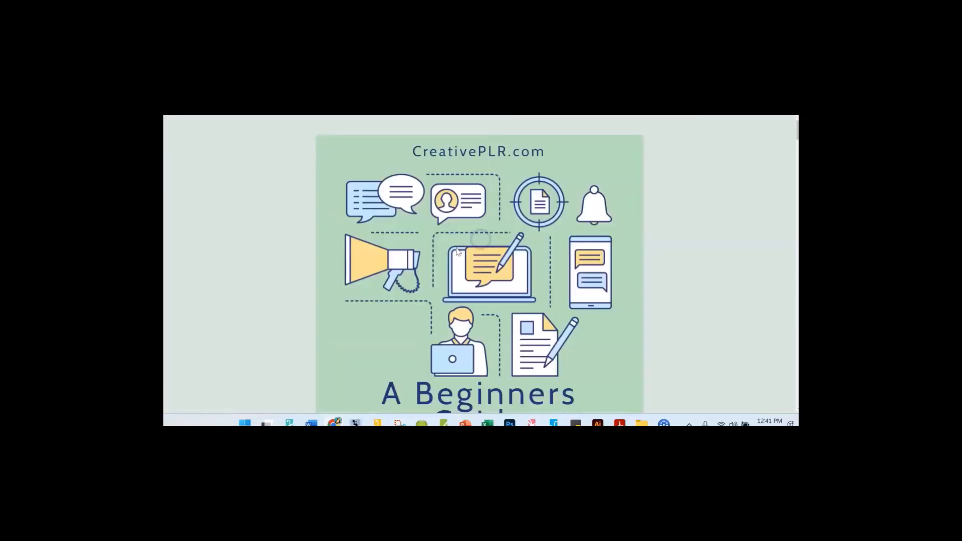
Test the preview's "Creativeplr.com" footer link again and inspect where it leads
scroll(448, 185, down, 10)
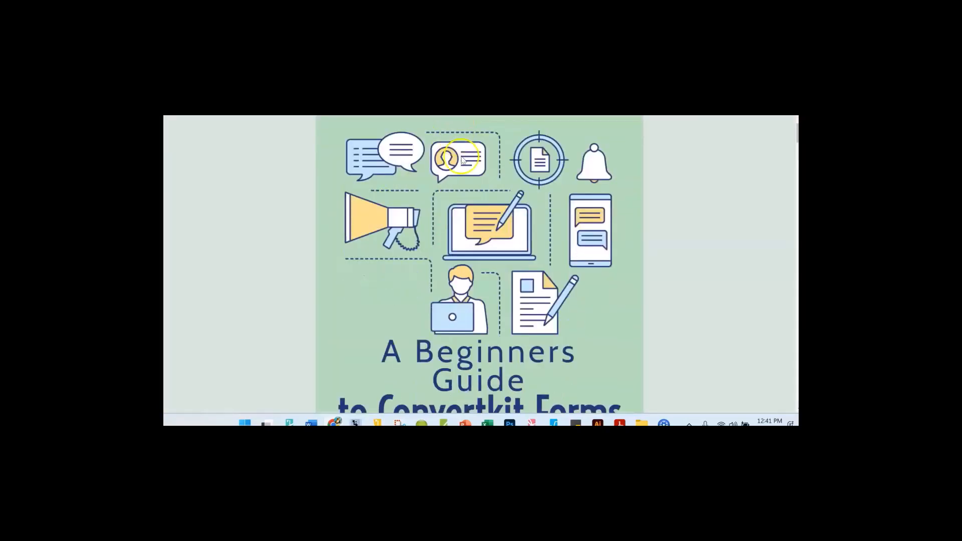
scroll(492, 320, down, 5)
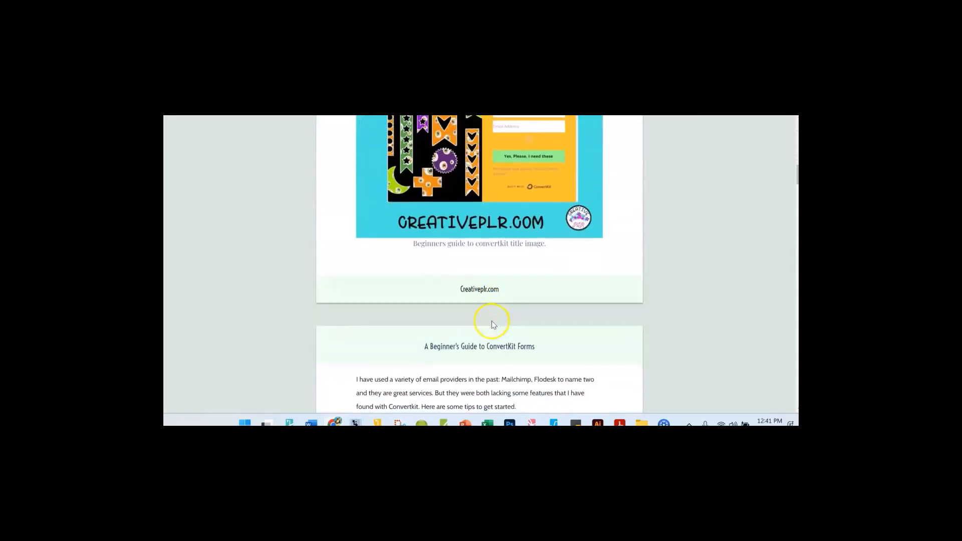
click(478, 289)
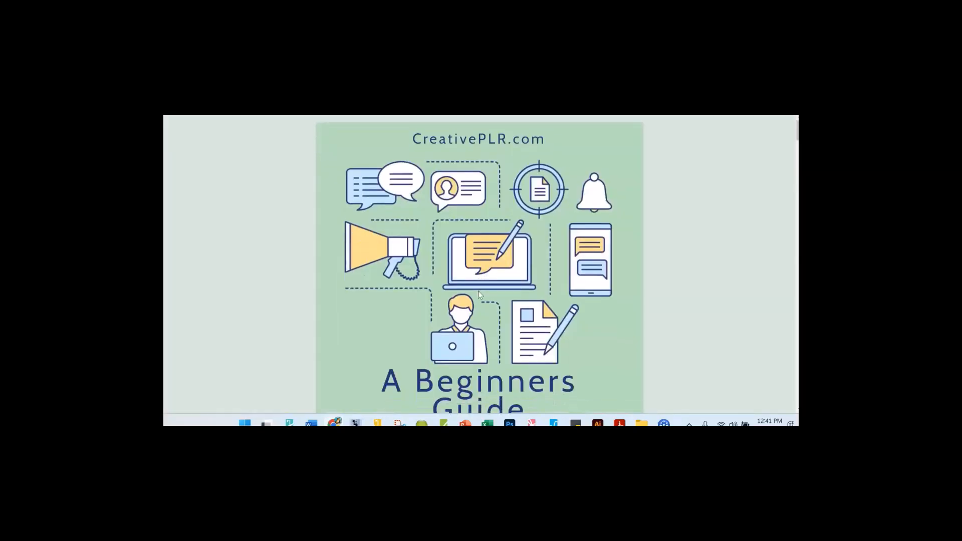
scroll(478, 290, down, 2)
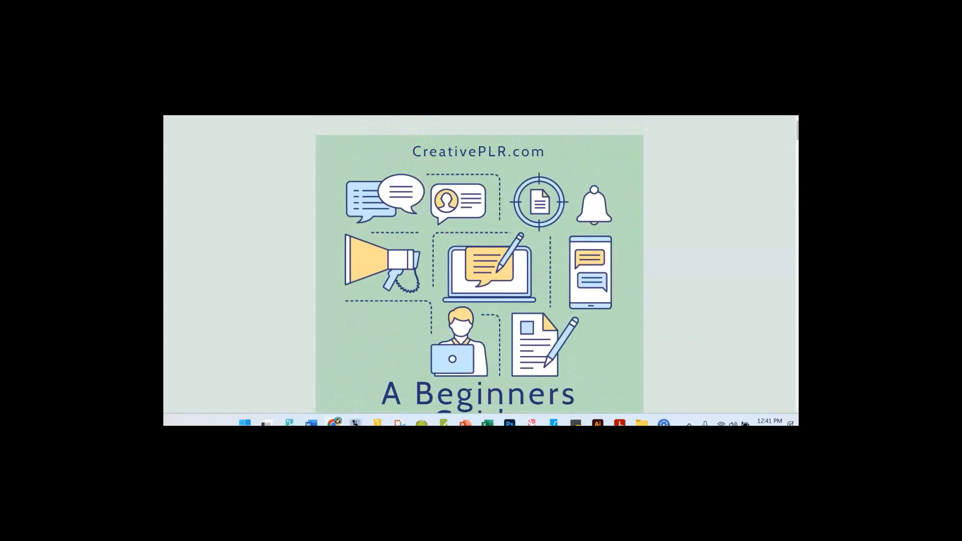
scroll(479, 264, down, 10)
scroll(479, 264, up, 10)
scroll(480, 264, down, 10)
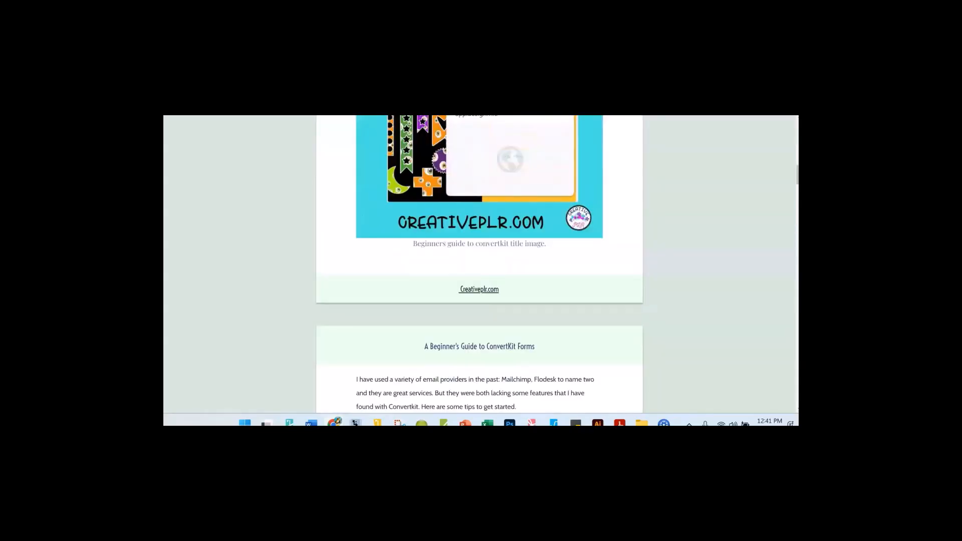
scroll(479, 264, down, 1)
scroll(479, 264, up, 1)
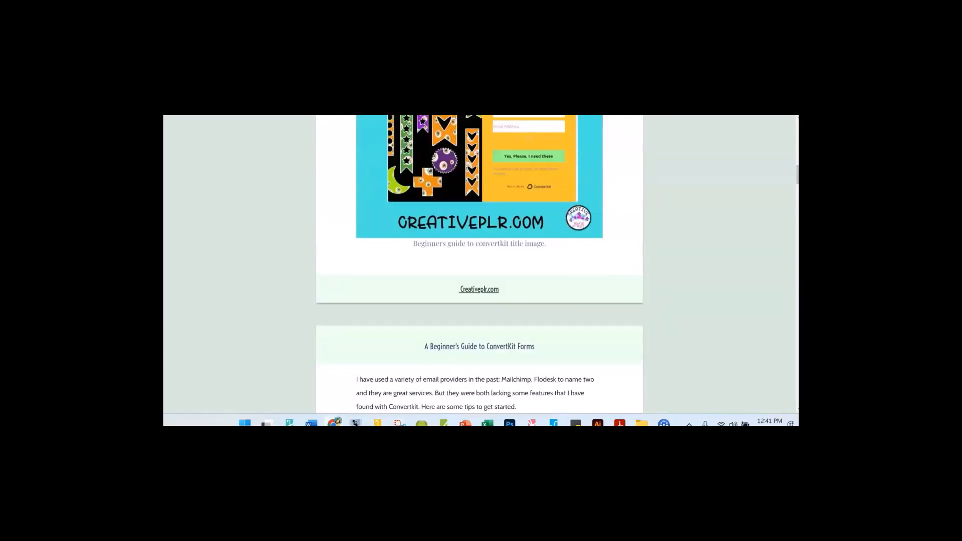
mouse_move(307, 232)
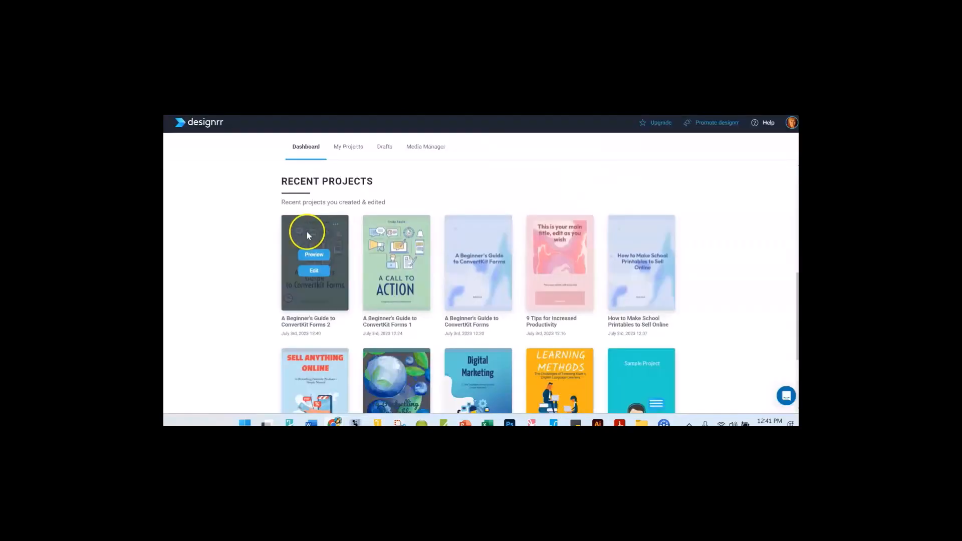
click(315, 271)
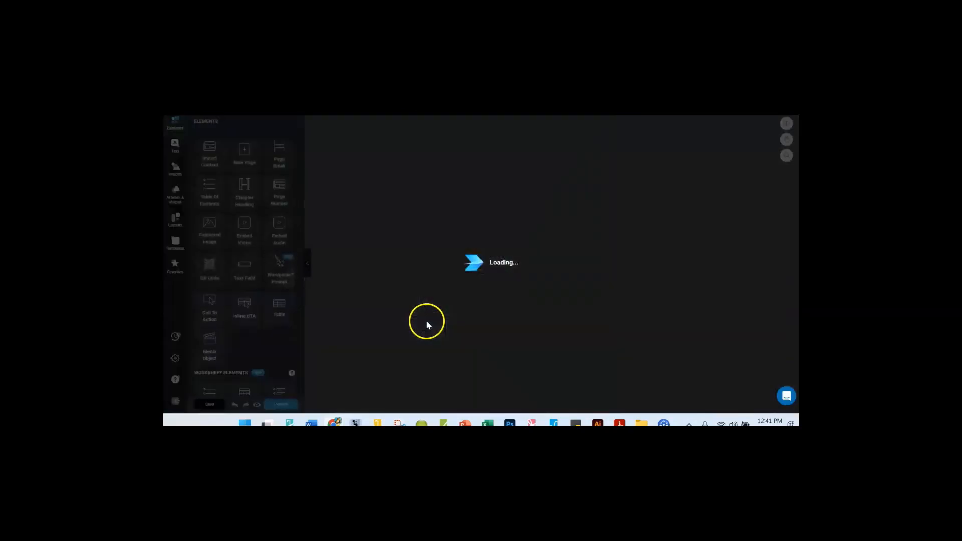
click(516, 289)
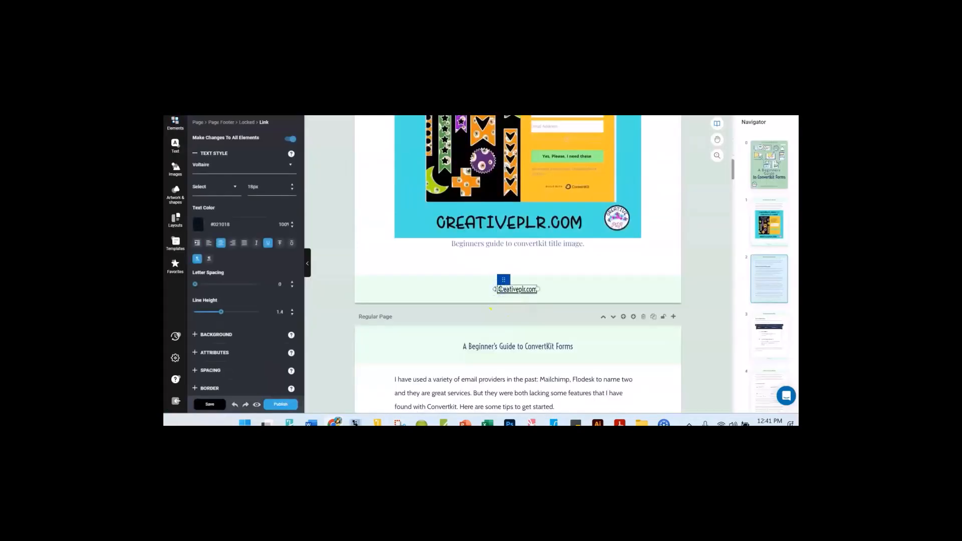
click(499, 289)
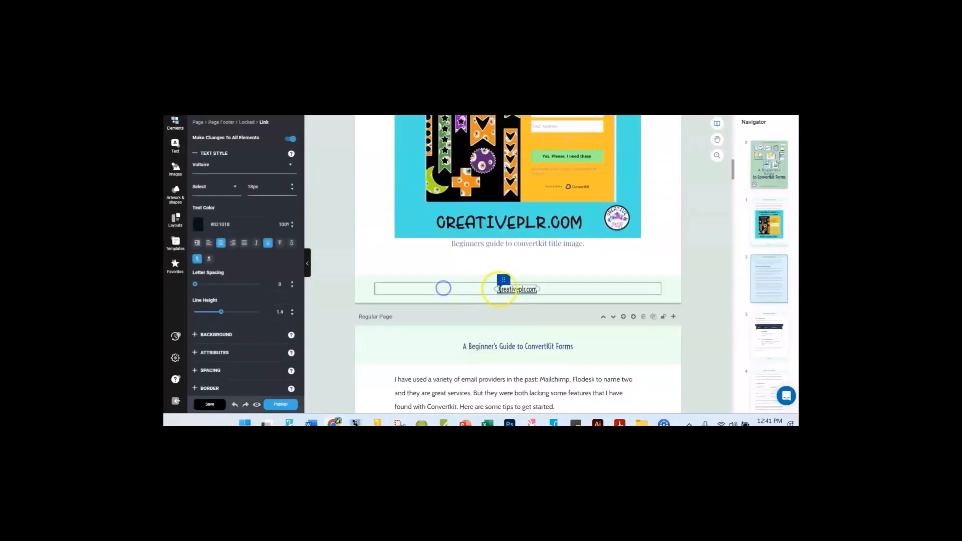
click(537, 288)
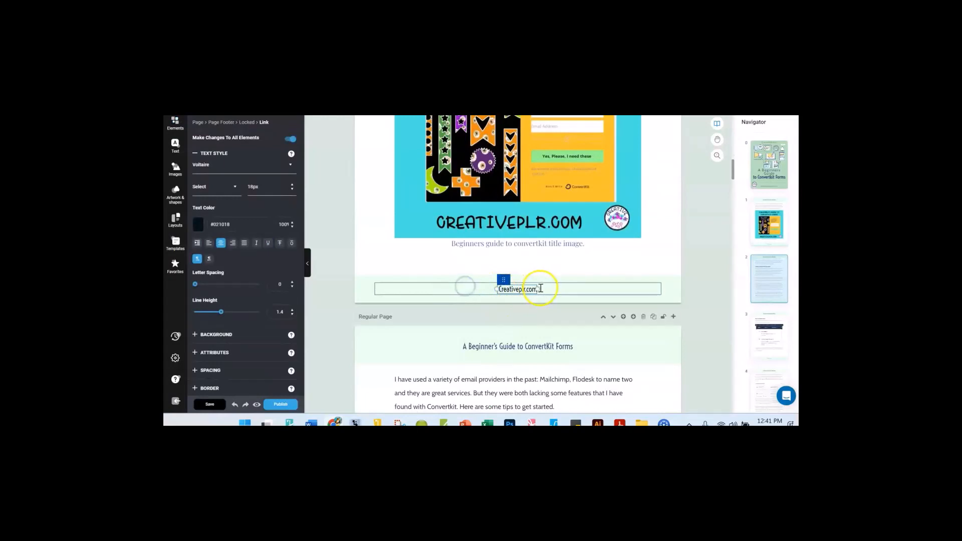
click(567, 288)
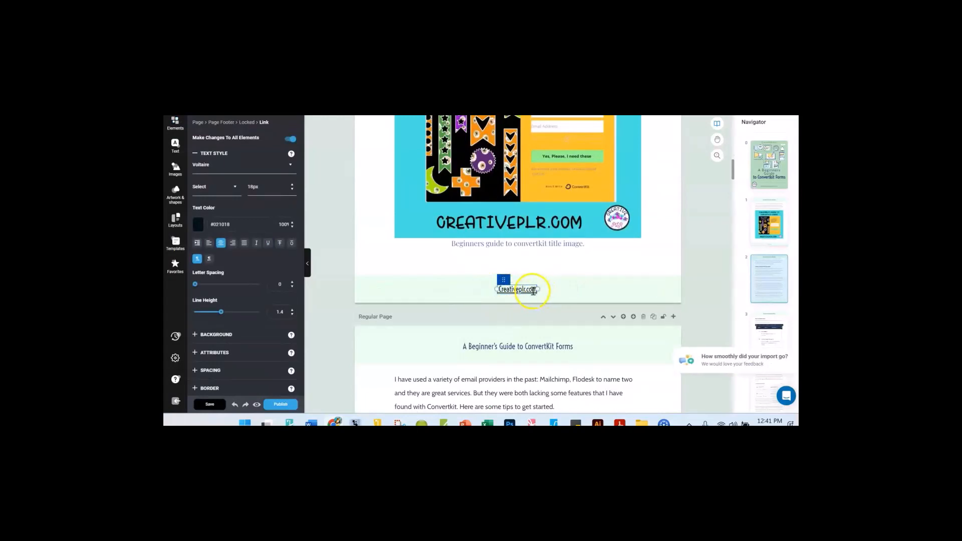
right_click(558, 323)
click(601, 225)
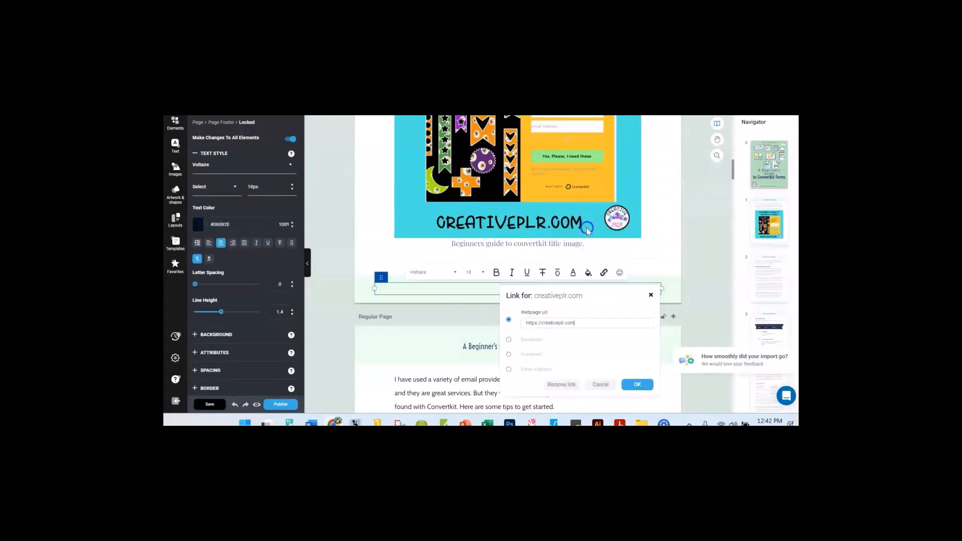
click(639, 384)
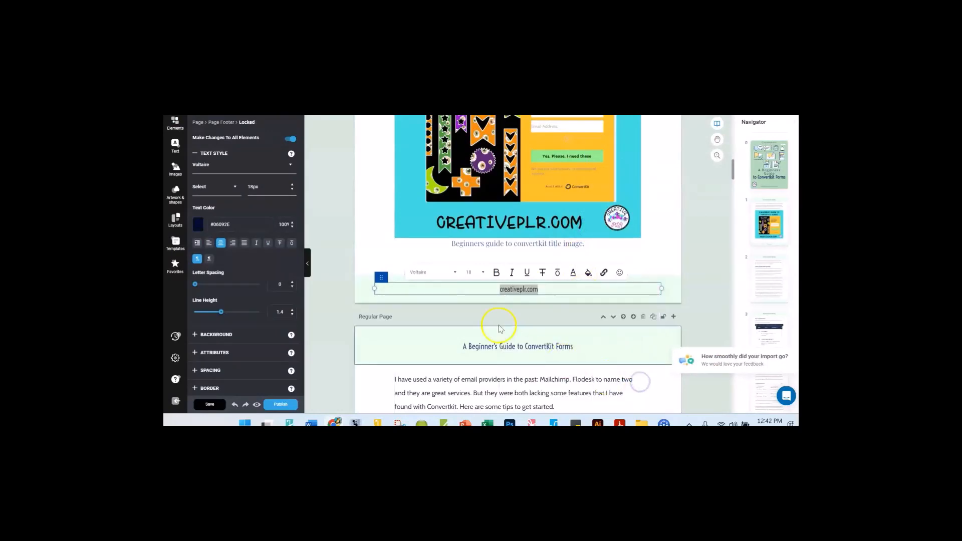
Check the new "creativeplr.com" footer link on the following page and save the project
scroll(496, 322, down, 10)
scroll(485, 318, down, 1)
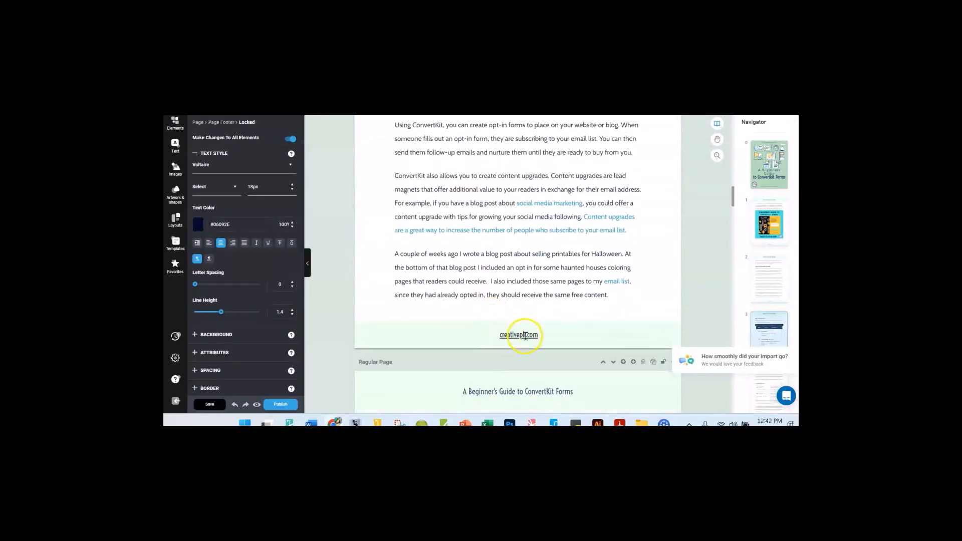
click(526, 336)
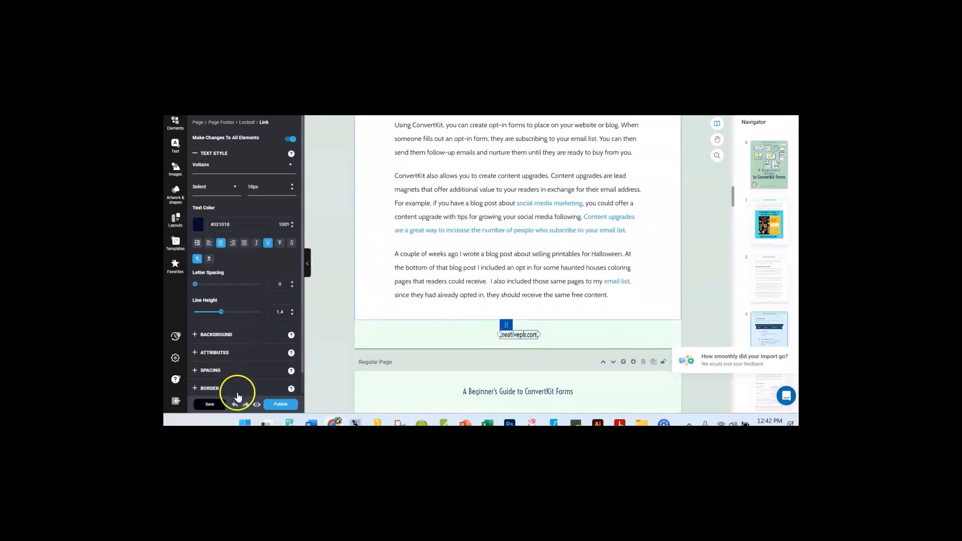
click(211, 409)
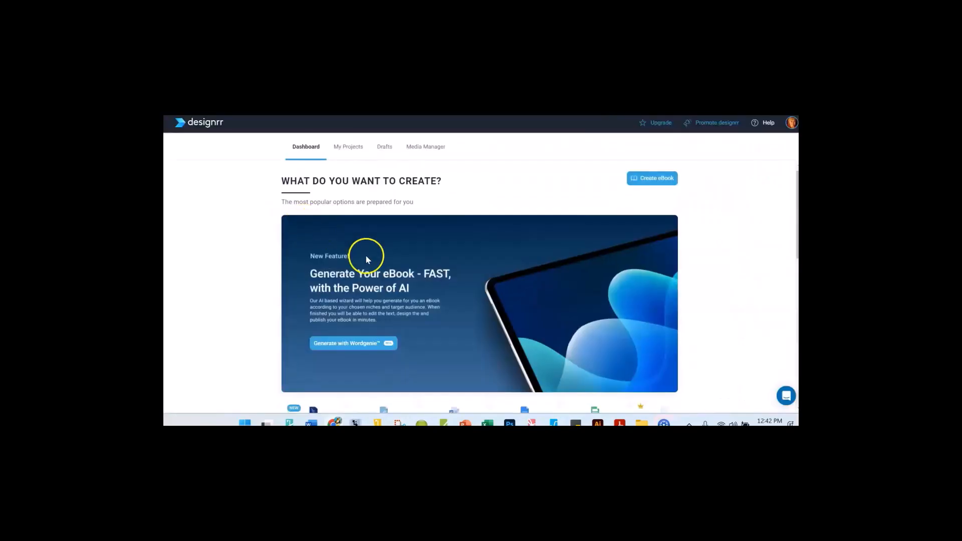
Preview the saved "A Beginner's Guide to ConvertKit Forms 2" project and test the "creativeplr.com" footer link below the title image
scroll(367, 259, down, 5)
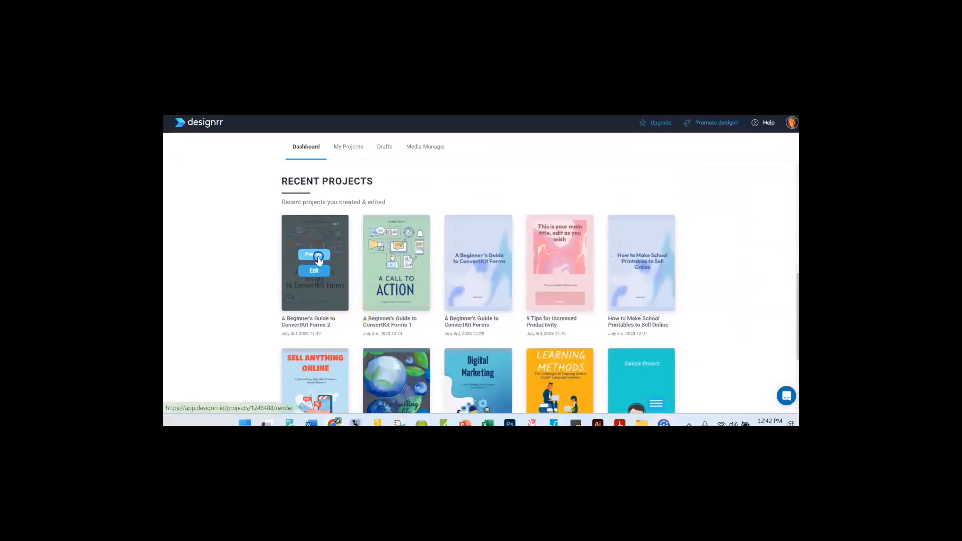
click(319, 261)
scroll(464, 278, down, 5)
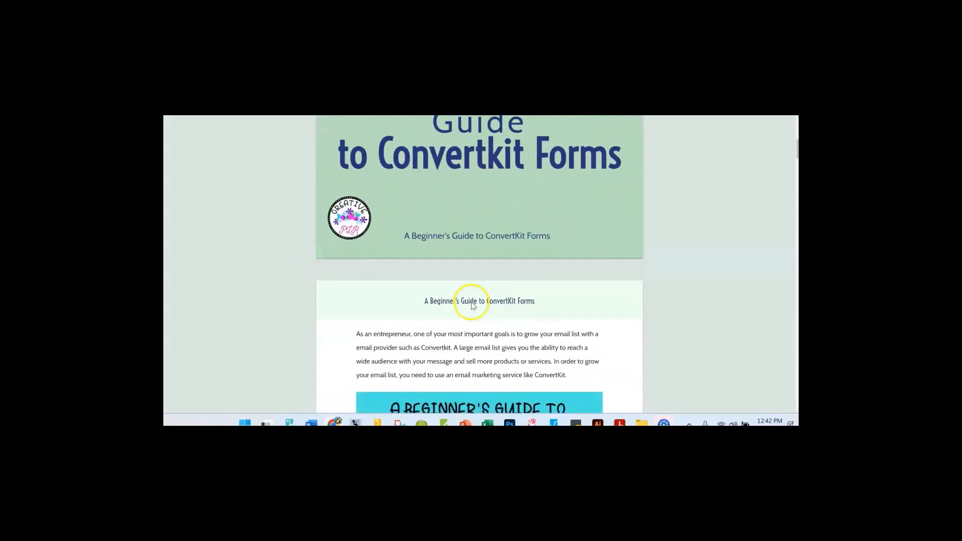
scroll(471, 305, down, 10)
click(482, 337)
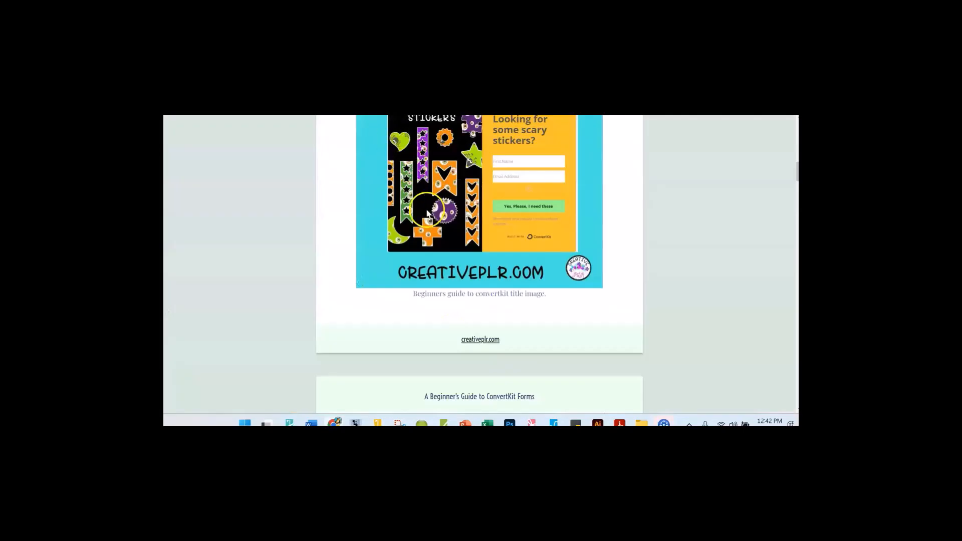
Review the previewed ebook from its cover through the form display formats page, checking the headers and footers
scroll(509, 199, up, 10)
scroll(509, 201, up, 5)
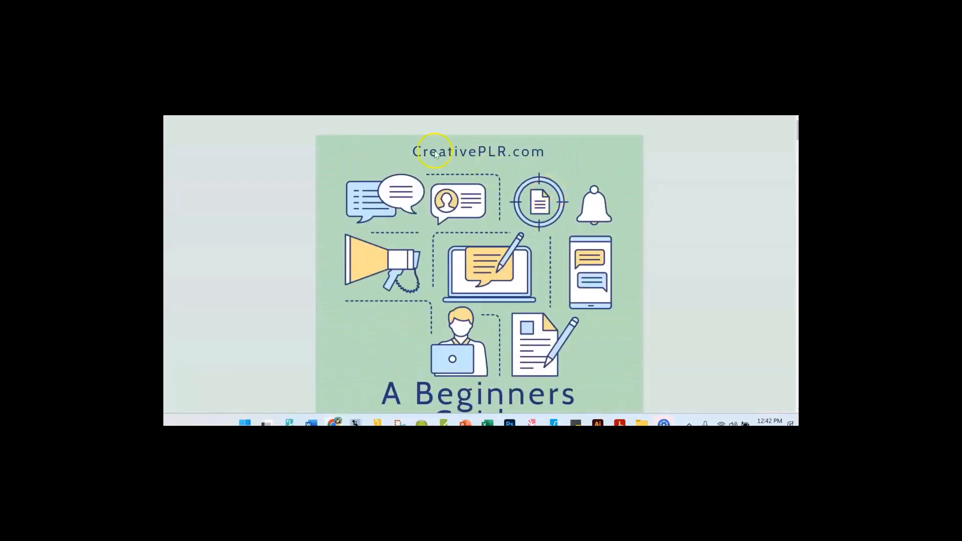
scroll(426, 195, down, 20)
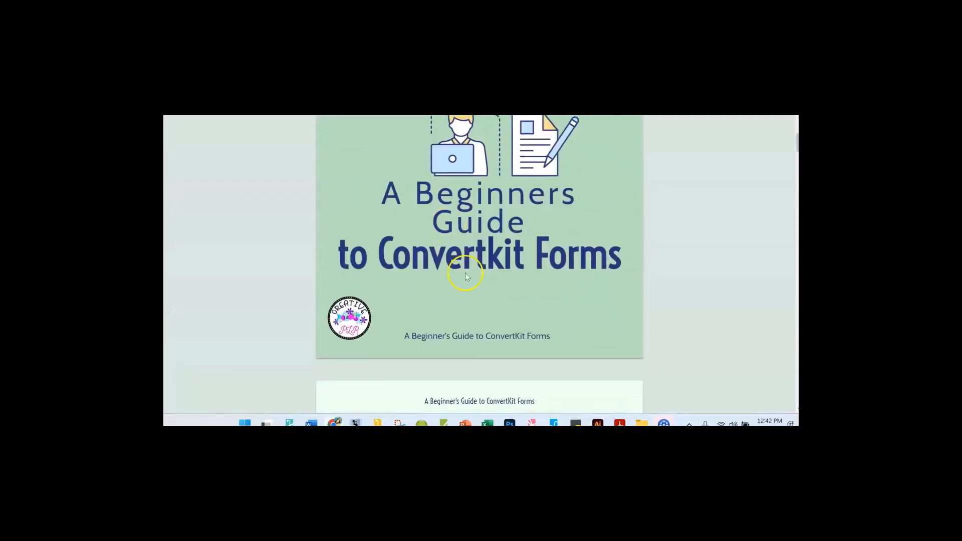
scroll(478, 309, down, 15)
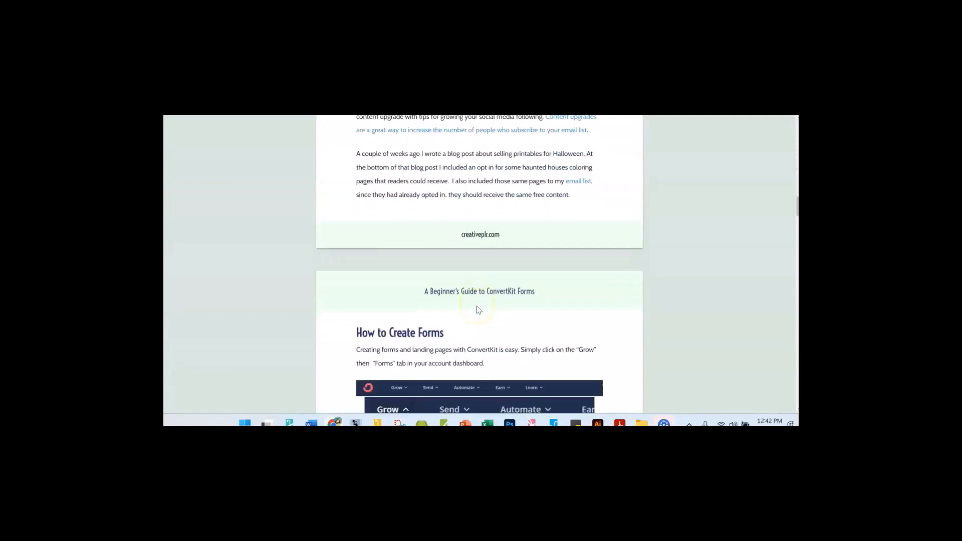
scroll(439, 300, down, 15)
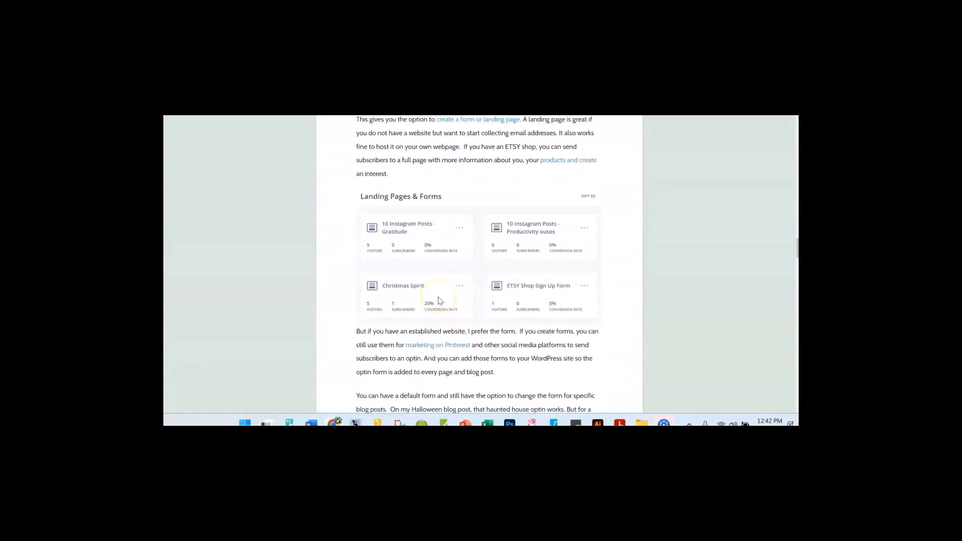
scroll(439, 301, down, 15)
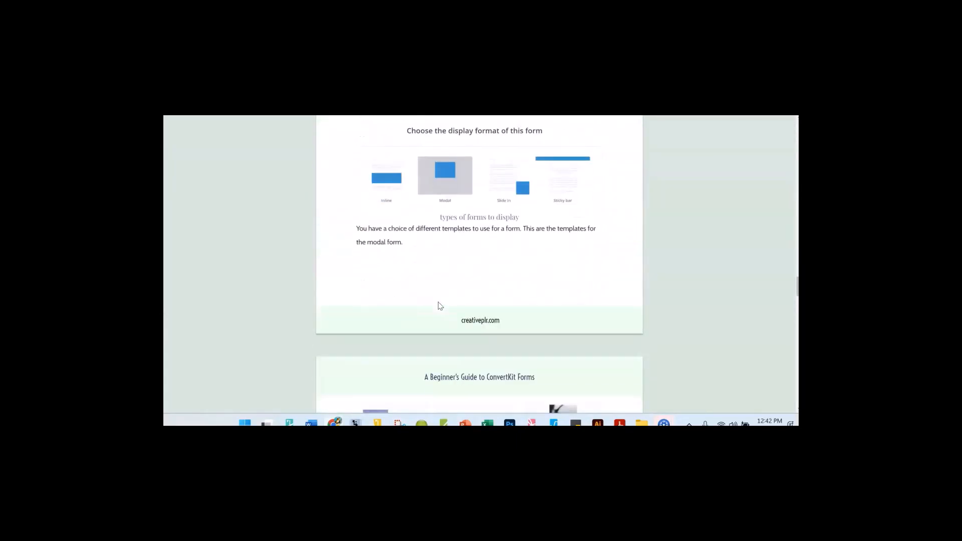
scroll(439, 305, up, 15)
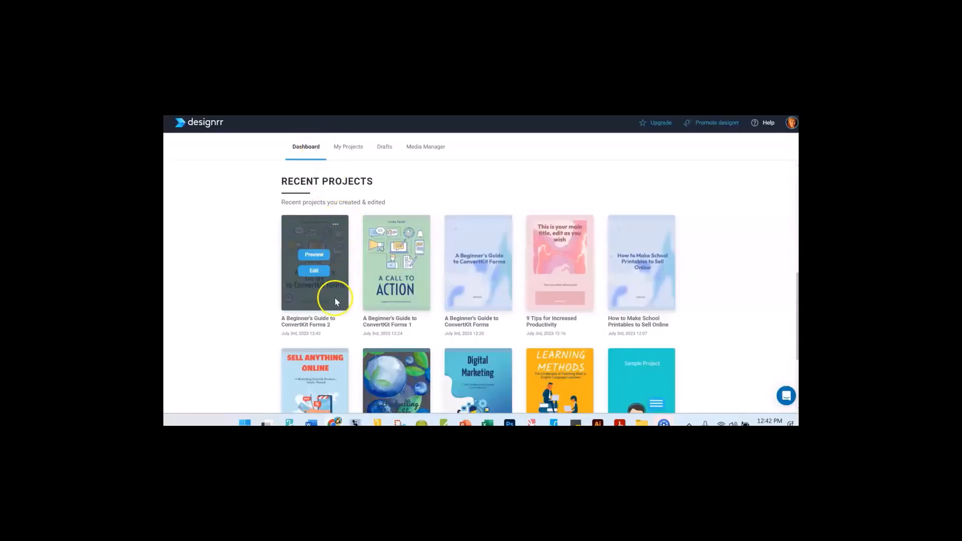
Check the available actions for "A Beginner's Guide to ConvertKit Forms 2" on the dashboard and among all projects
click(338, 229)
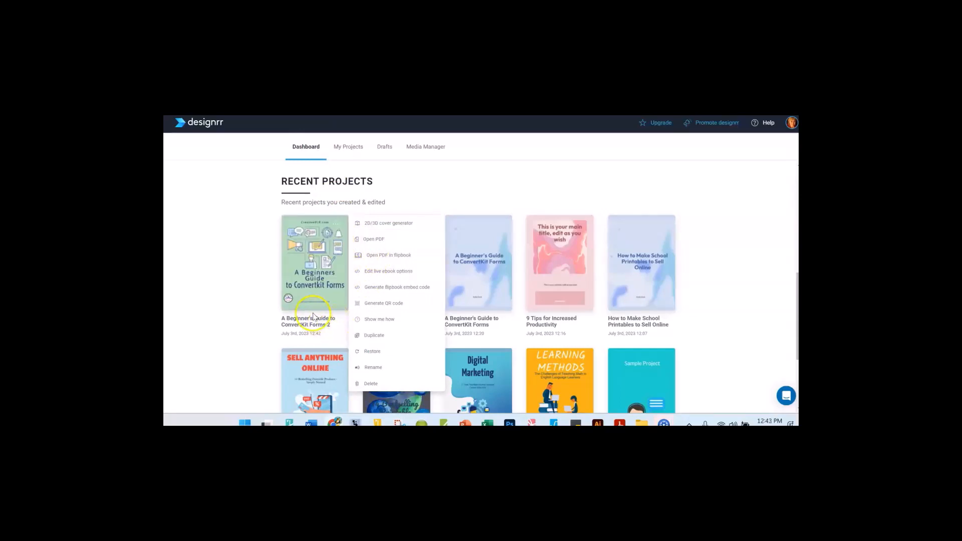
click(343, 146)
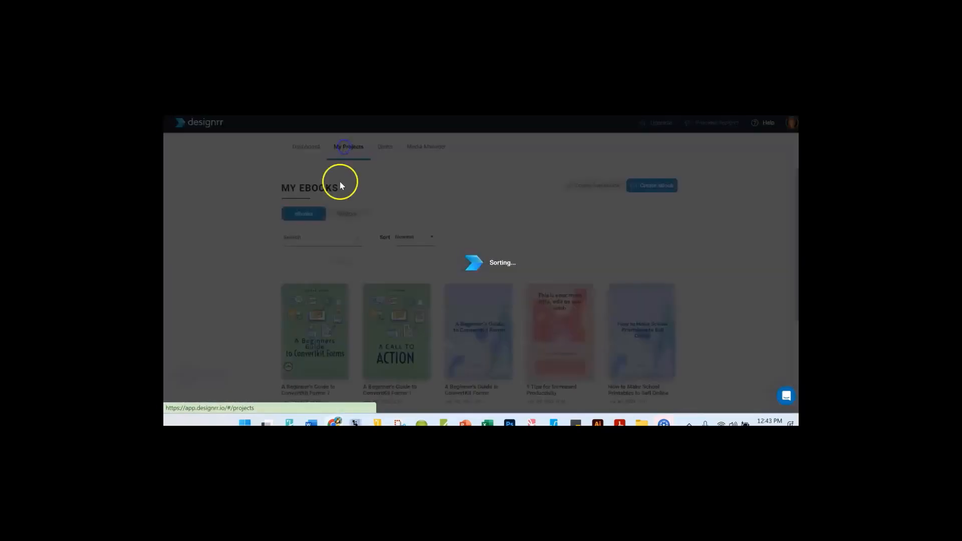
scroll(372, 280, down, 2)
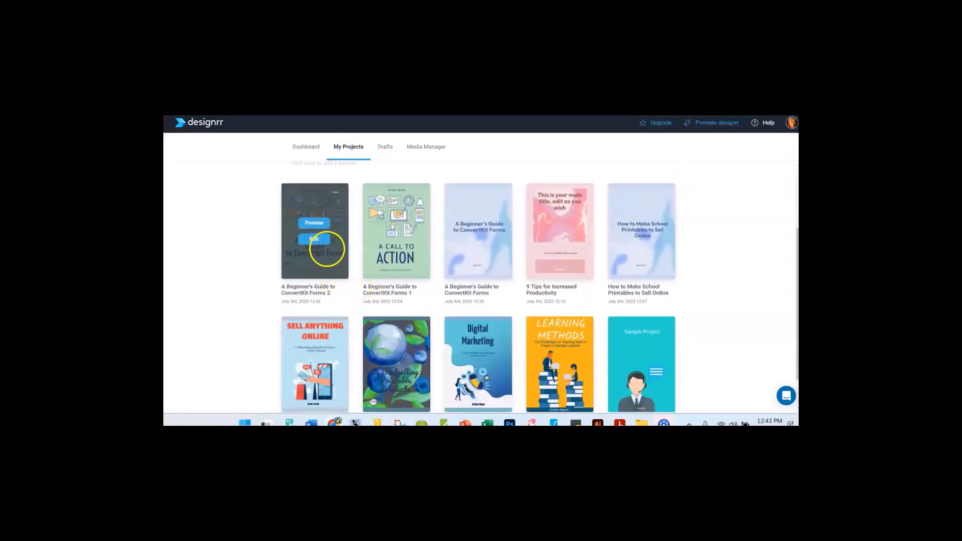
click(335, 195)
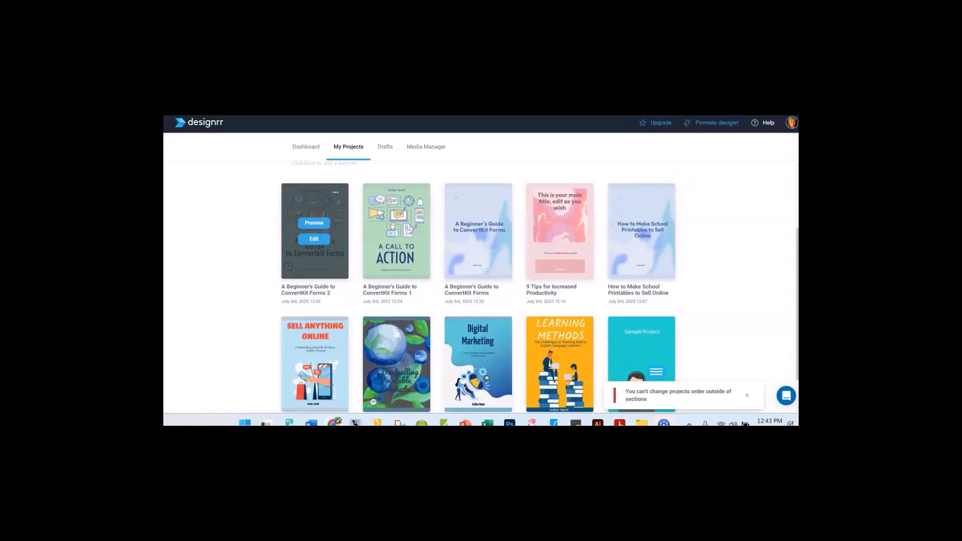
Publish "A Beginner's Guide to ConvertKit Forms 2" as a PDF from the dashboard and download the file
click(336, 193)
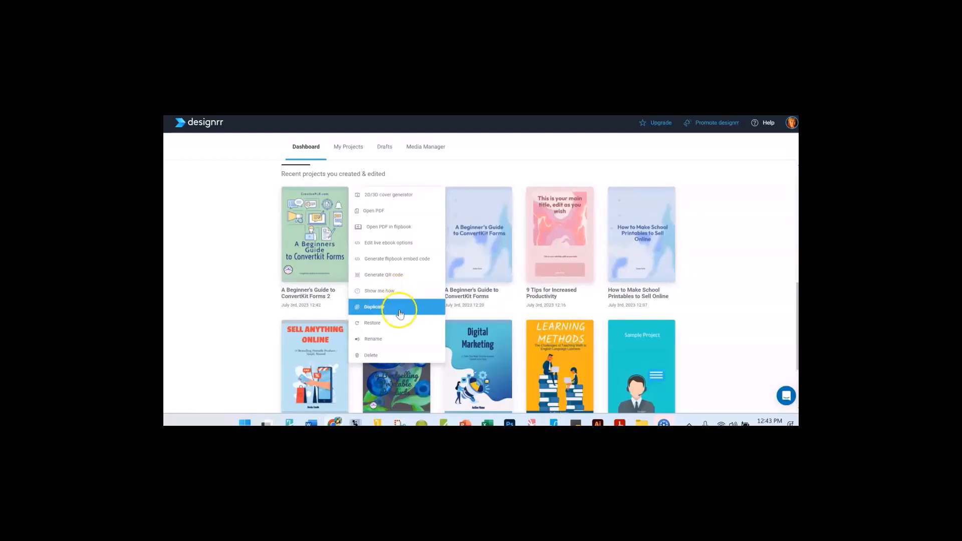
click(394, 212)
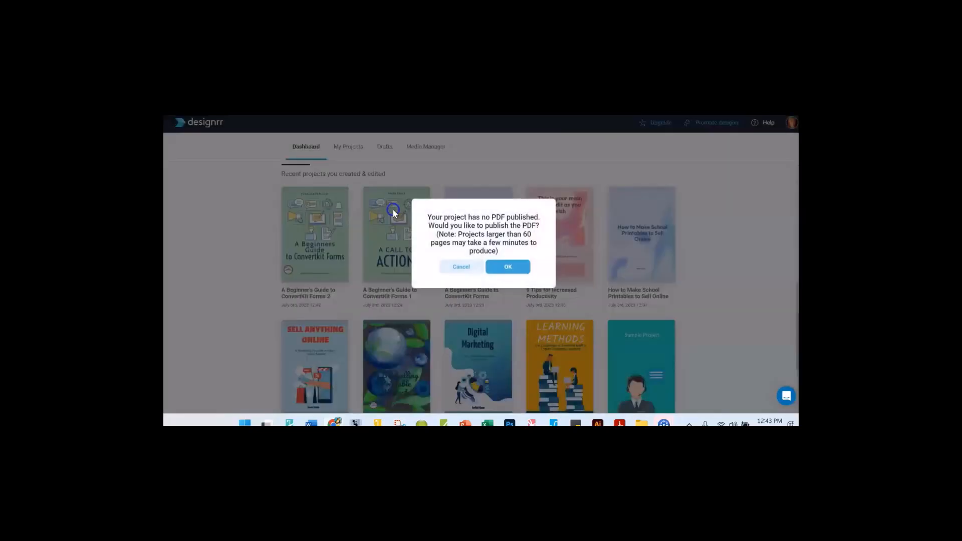
click(511, 267)
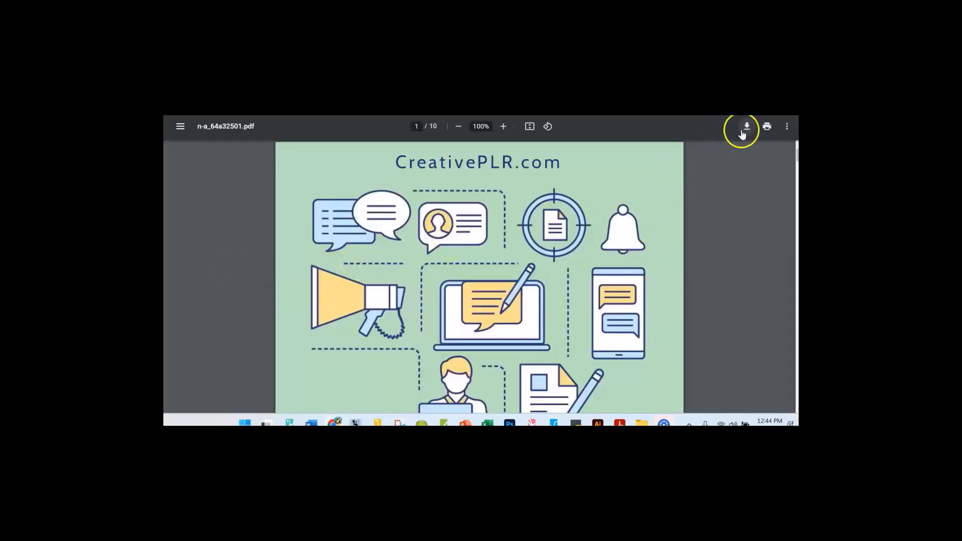
click(746, 126)
click(596, 395)
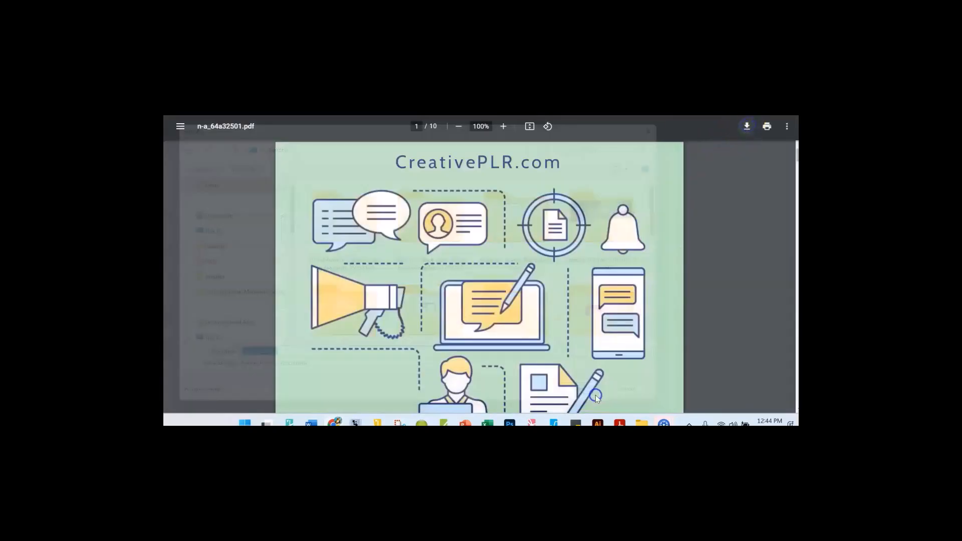